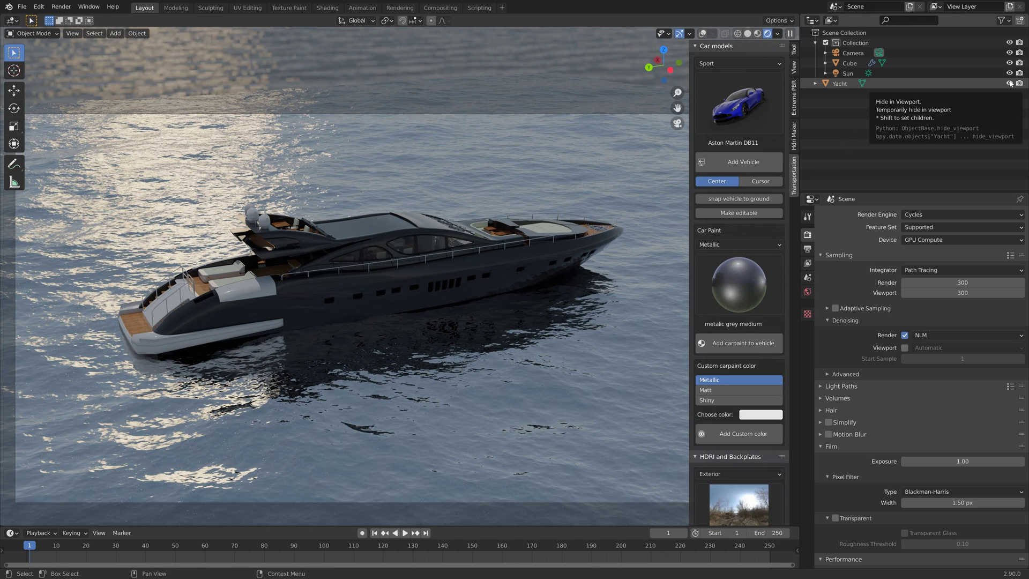
Hide the yacht in the viewport and bring up the ocean cube's modifier settings.
{"action": "left_click", "coordinate": [1009, 83]}
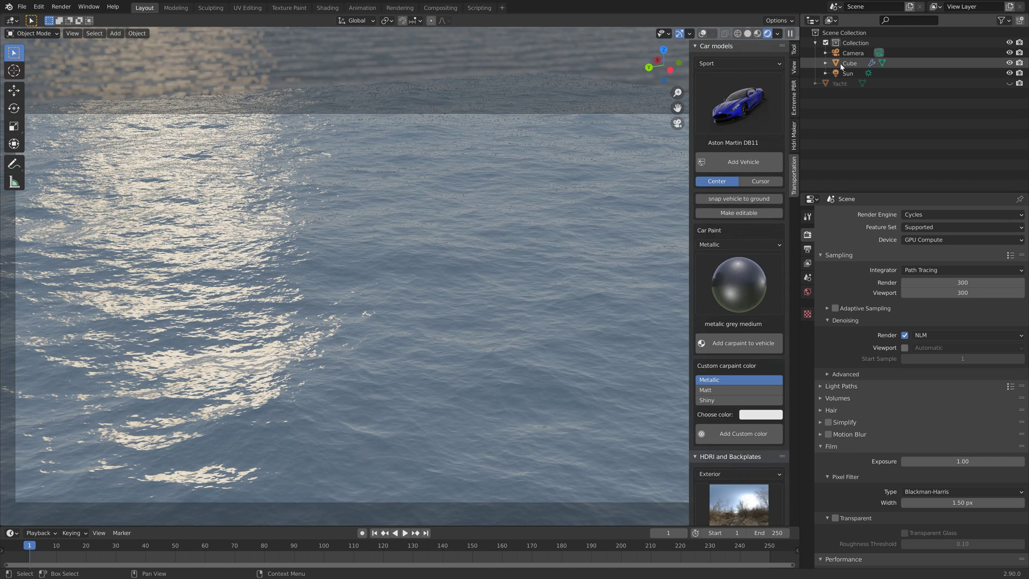
{"action": "left_click", "coordinate": [848, 63]}
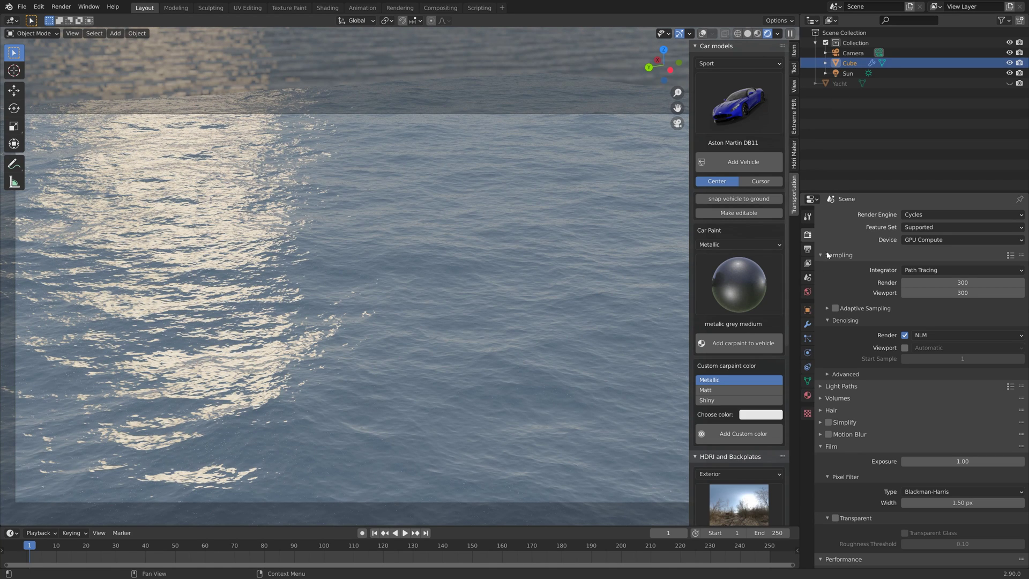
{"action": "left_click", "coordinate": [808, 324]}
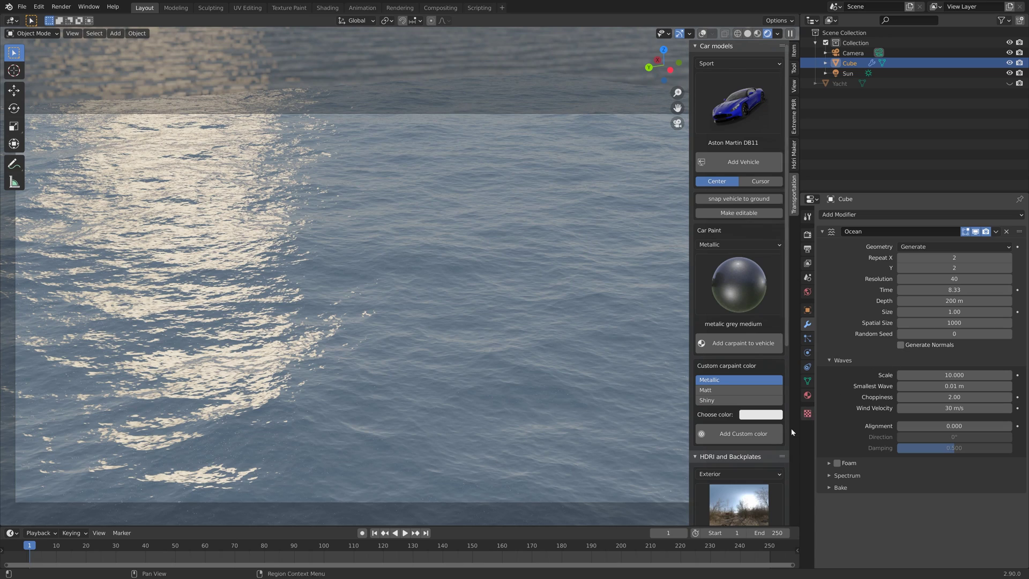
Set the animation's end frame to 500.
{"action": "left_click", "coordinate": [761, 532]}
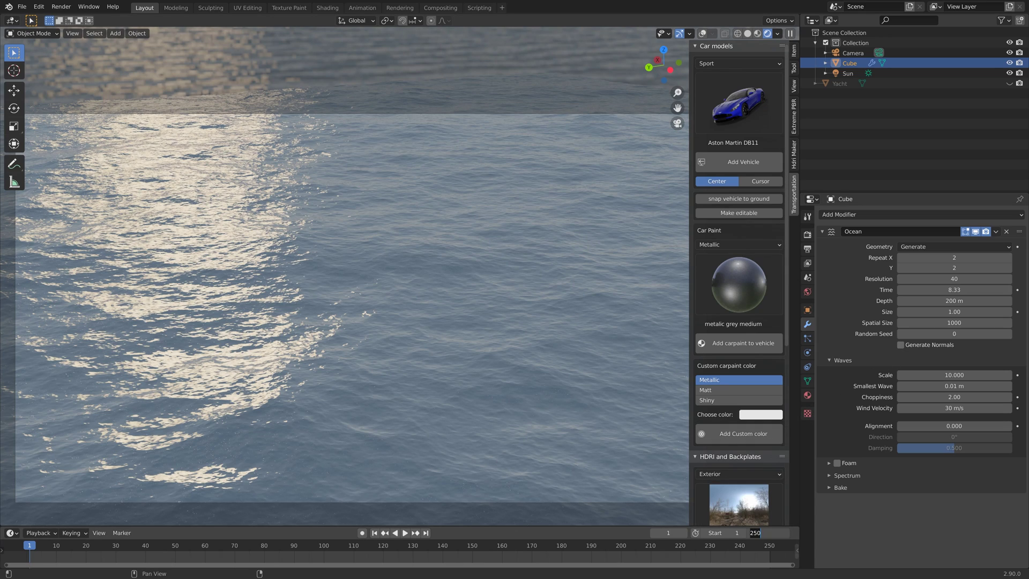
{"action": "type", "text": "5"}
{"action": "key", "text": "Return"}
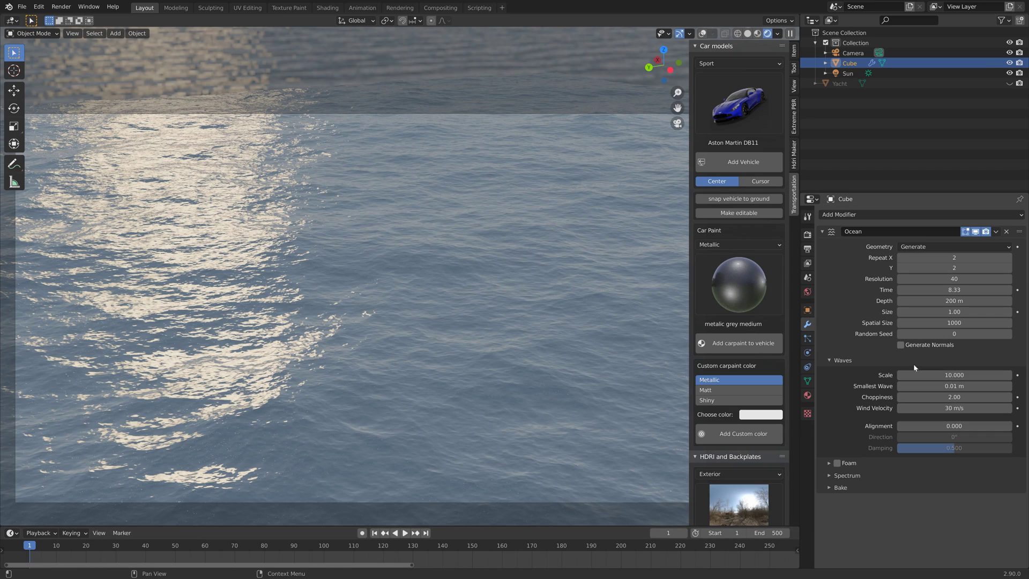
Set the Ocean modifier's Time to 0.
{"action": "left_click", "coordinate": [937, 290]}
{"action": "key", "text": "ctrl+a"}
{"action": "type", "text": "0"}
{"action": "key", "text": "Return"}
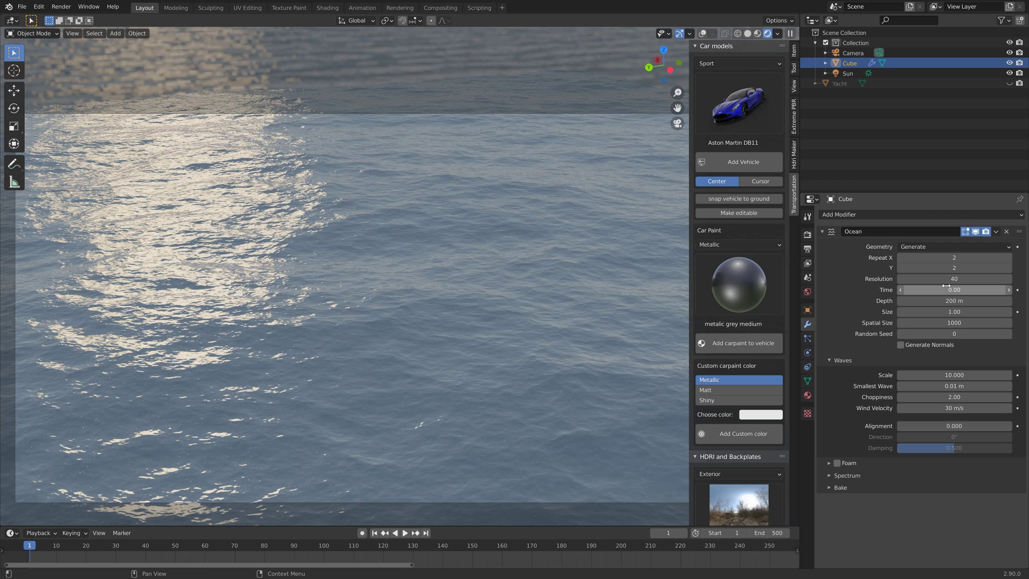
Set the Ocean modifier's Resolution to 10 and keyframe its Time value at frame 1.
{"action": "left_click", "coordinate": [946, 278]}
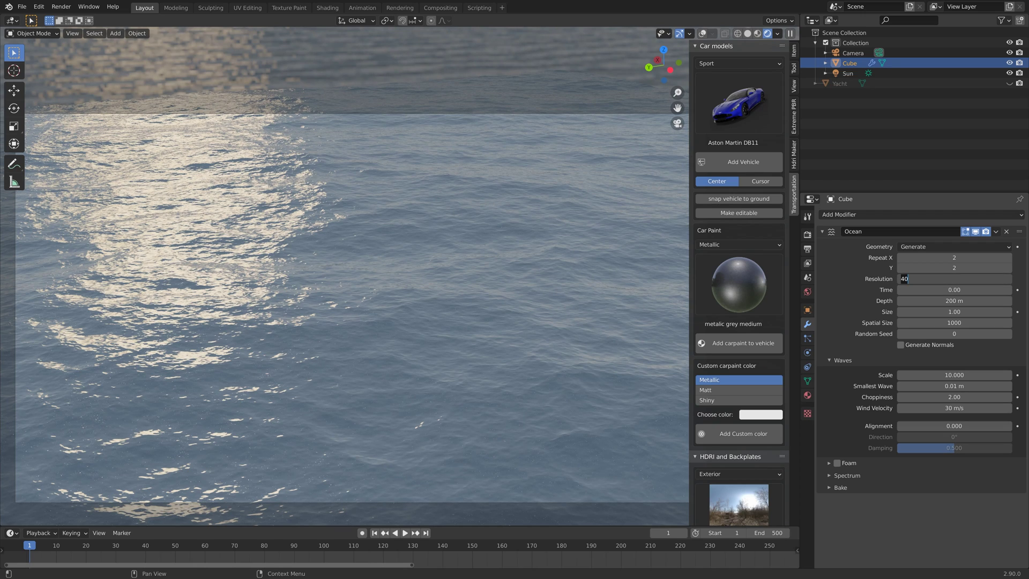
{"action": "type", "text": "10"}
{"action": "key", "text": "Return"}
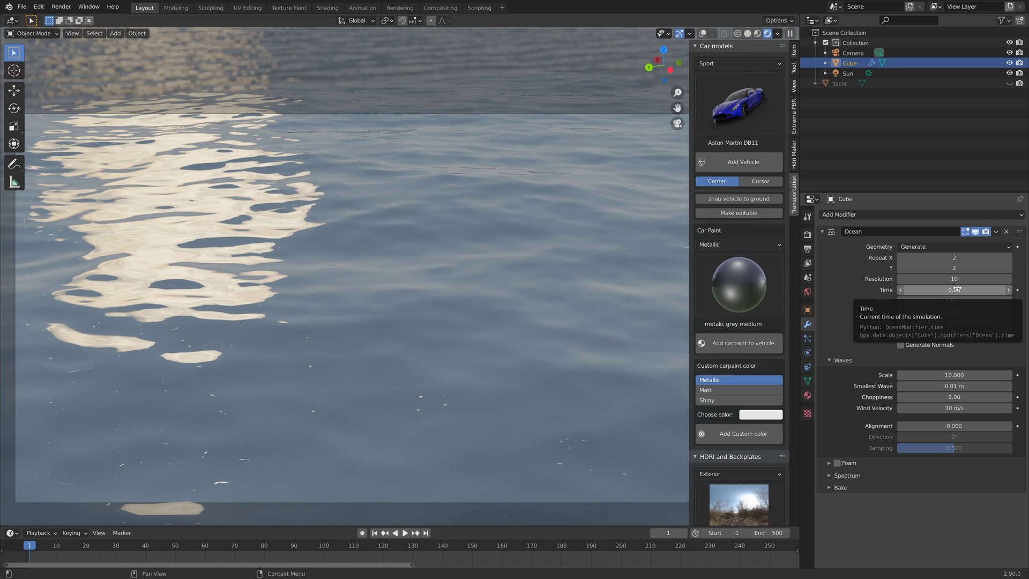
{"action": "key", "text": "i"}
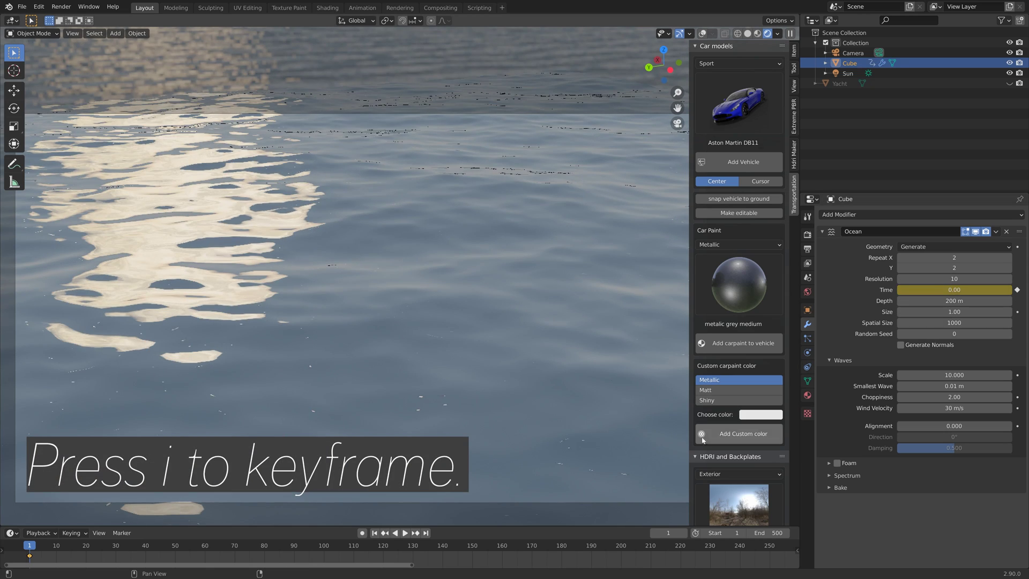
At frame 500, set the Ocean modifier's Time to 500/30 and keyframe it.
{"action": "left_click", "coordinate": [659, 533]}
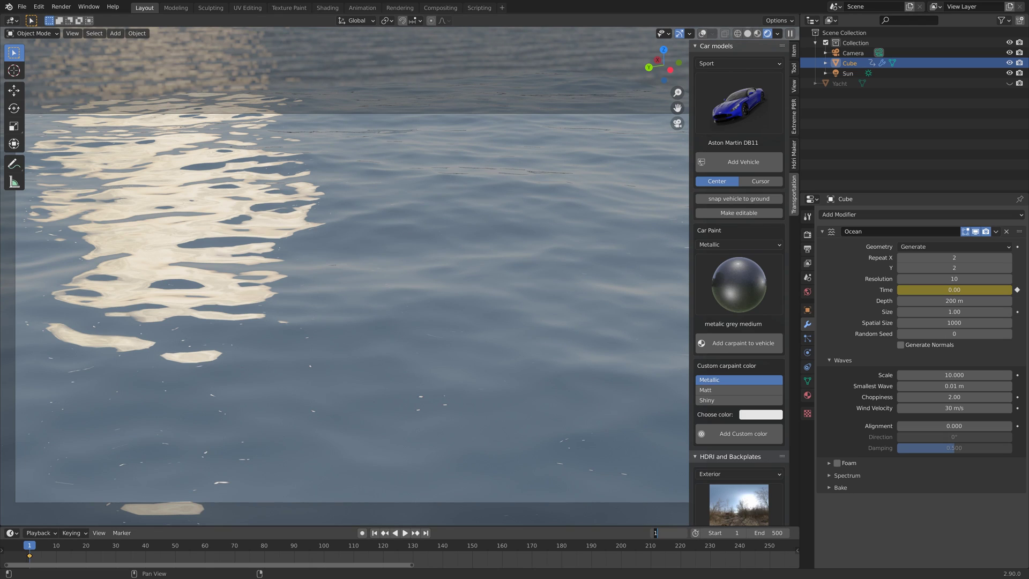
{"action": "type", "text": "500"}
{"action": "key", "text": "Return"}
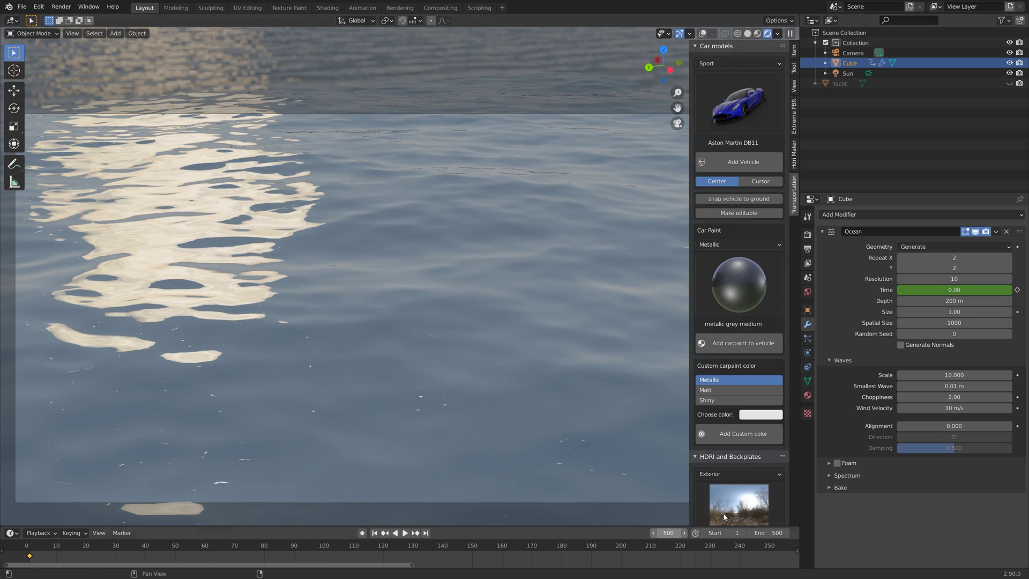
{"action": "left_click", "coordinate": [954, 290]}
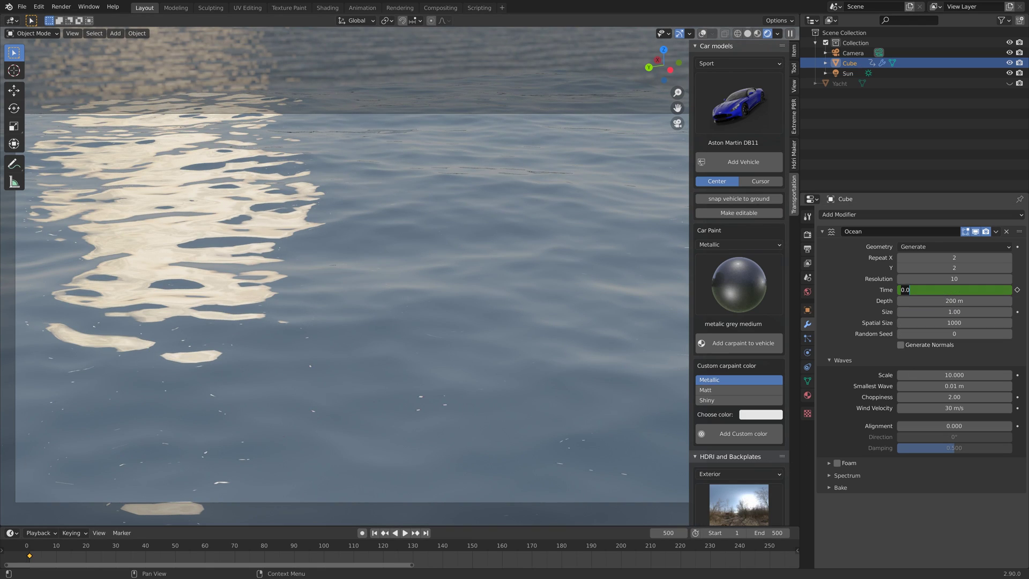
{"action": "type", "text": "500/30"}
{"action": "key", "text": "Return"}
{"action": "key", "text": "i"}
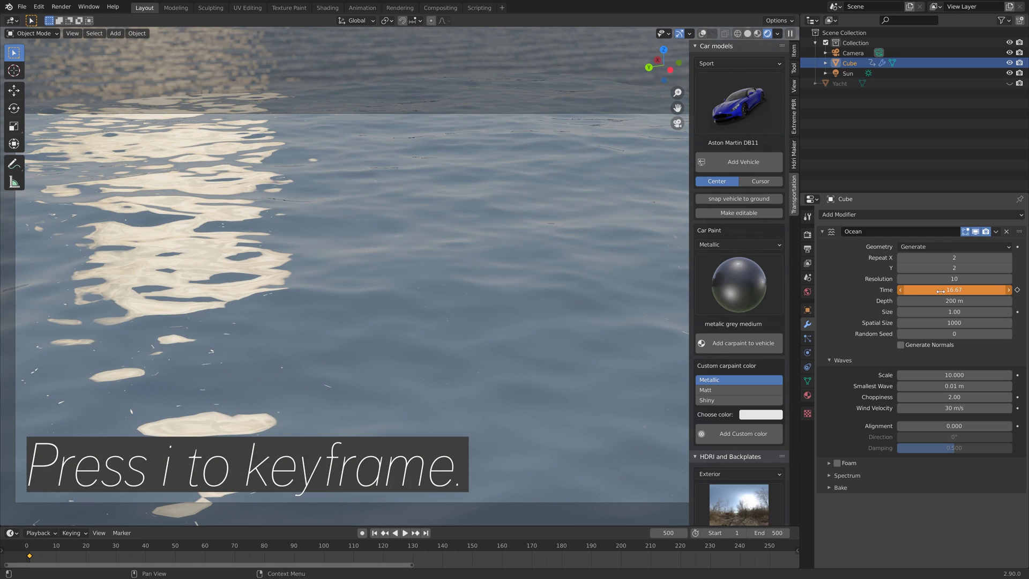
{"action": "key", "text": "i"}
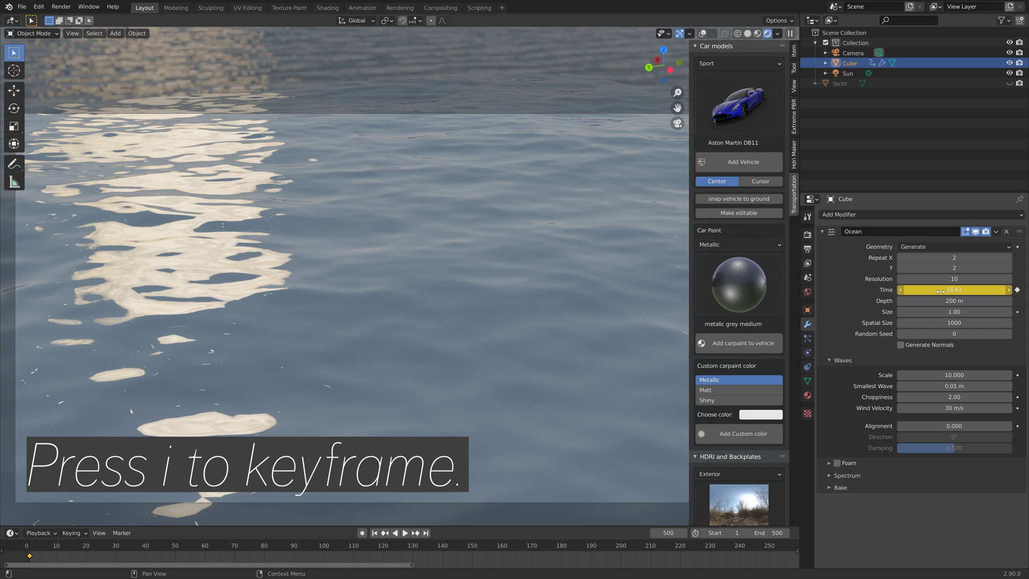
Set the Time keyframes' interpolation to Linear and check the scene's output frame rate.
{"action": "key", "text": "t"}
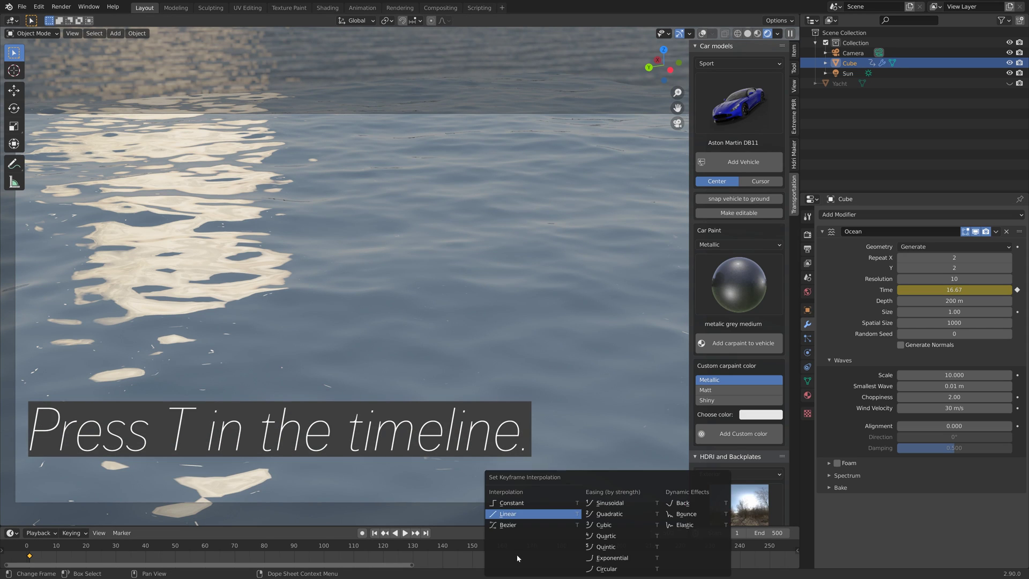
{"action": "left_click", "coordinate": [517, 525]}
{"action": "left_click", "coordinate": [807, 234]}
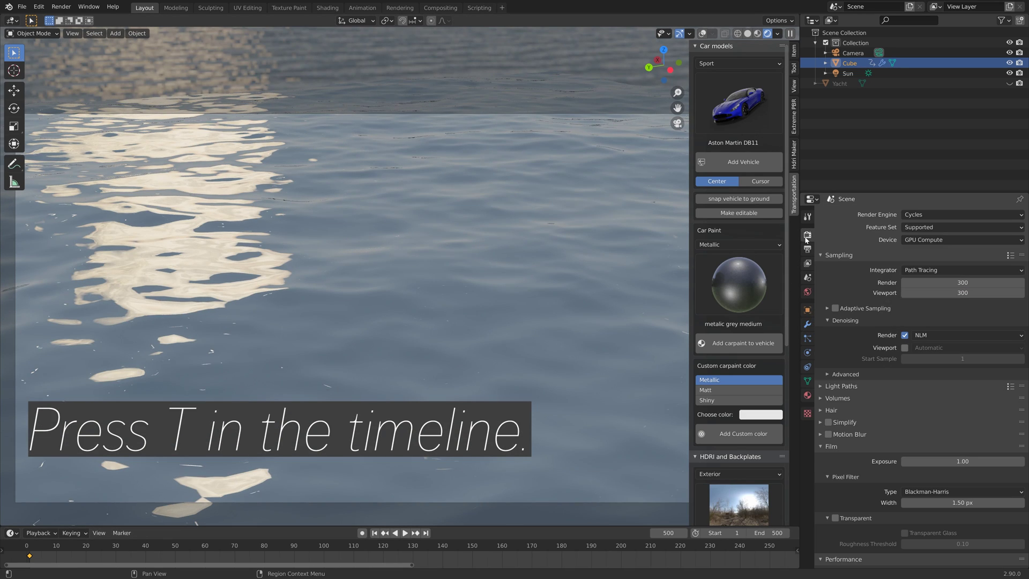
{"action": "left_click", "coordinate": [807, 249]}
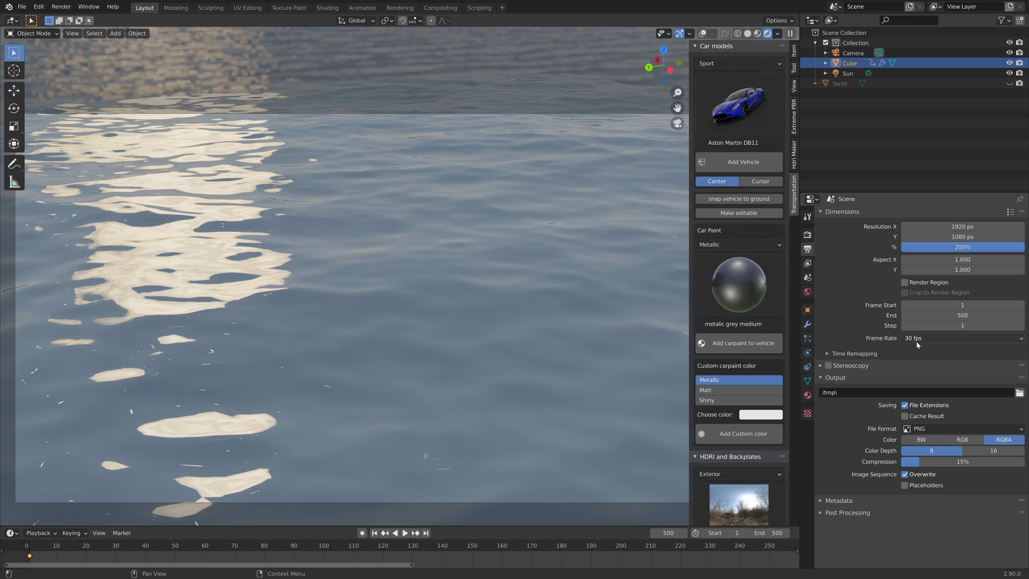
{"action": "left_click", "coordinate": [808, 325]}
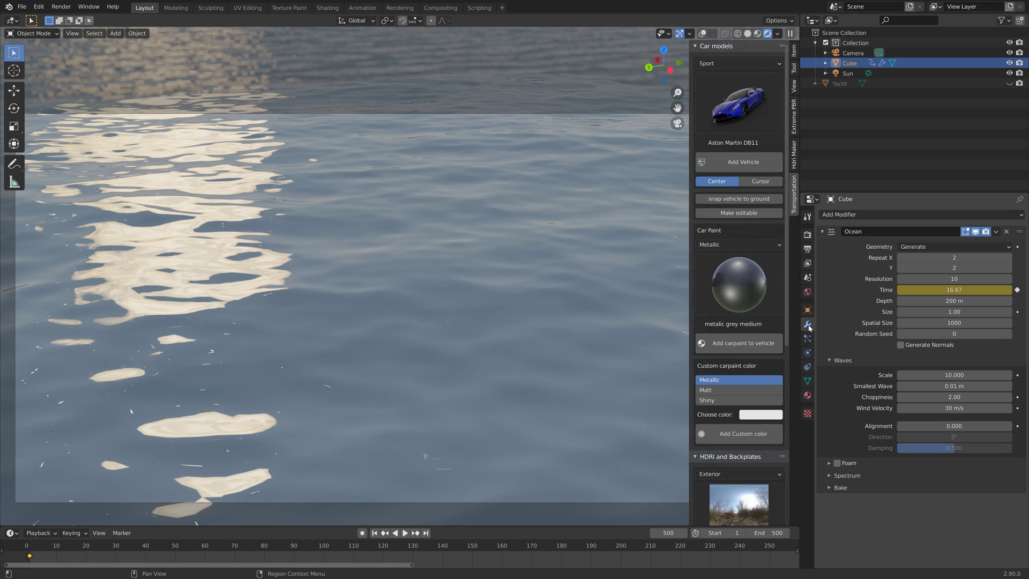
Switch the viewport to solid shading and play back the ocean wave animation.
{"action": "key", "text": "space"}
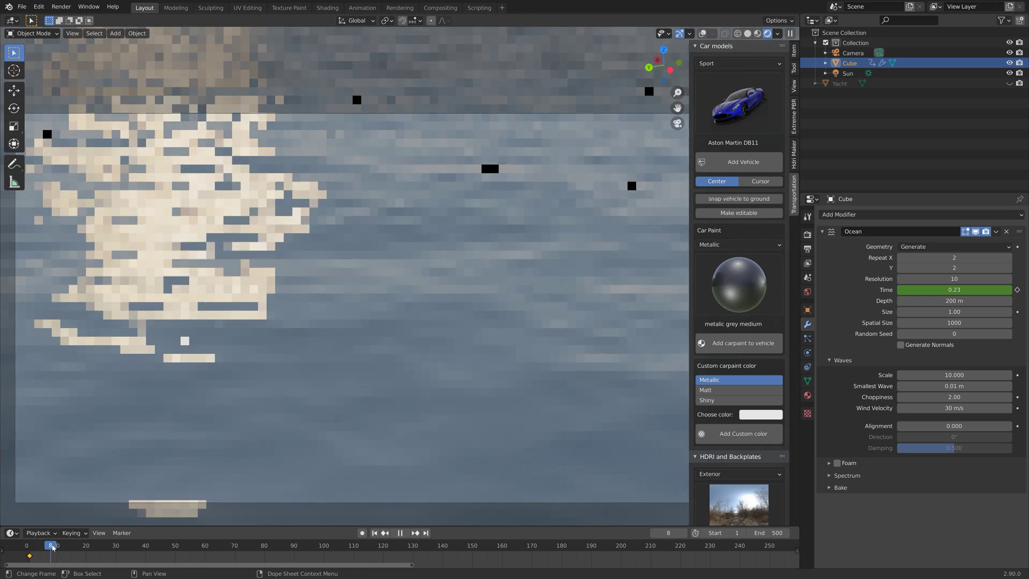
{"action": "left_click_drag", "start_coordinate": [52, 547], "coordinate": [621, 541]}
{"action": "left_click", "coordinate": [748, 33]}
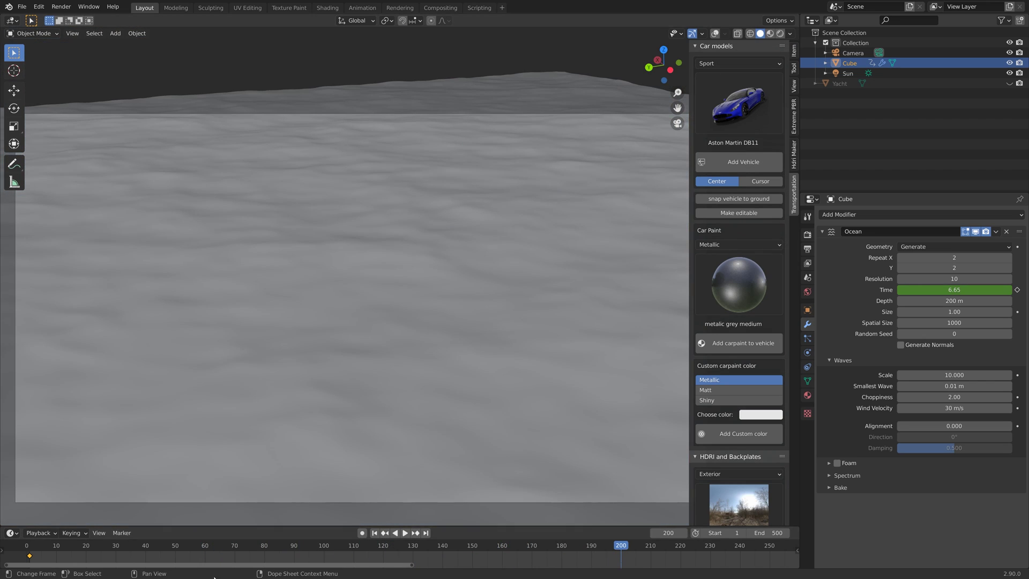
{"action": "left_click", "coordinate": [405, 532]}
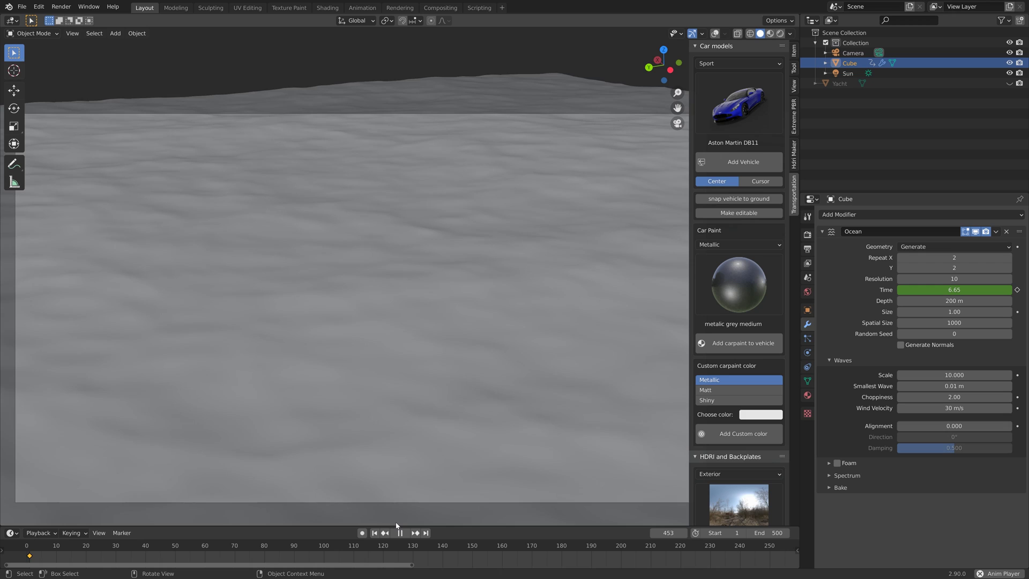
{"action": "left_click", "coordinate": [400, 533]}
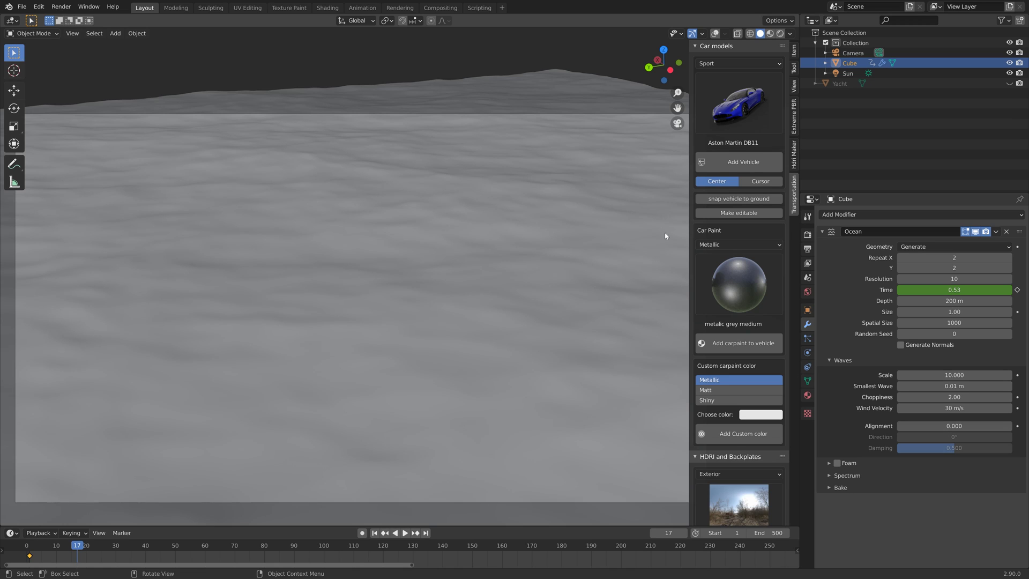
Place the 3D cursor on the ocean surface at about X -44 m, Y 377 m, Z -19 m and turn on viewport overlays.
{"action": "left_click", "coordinate": [796, 87]}
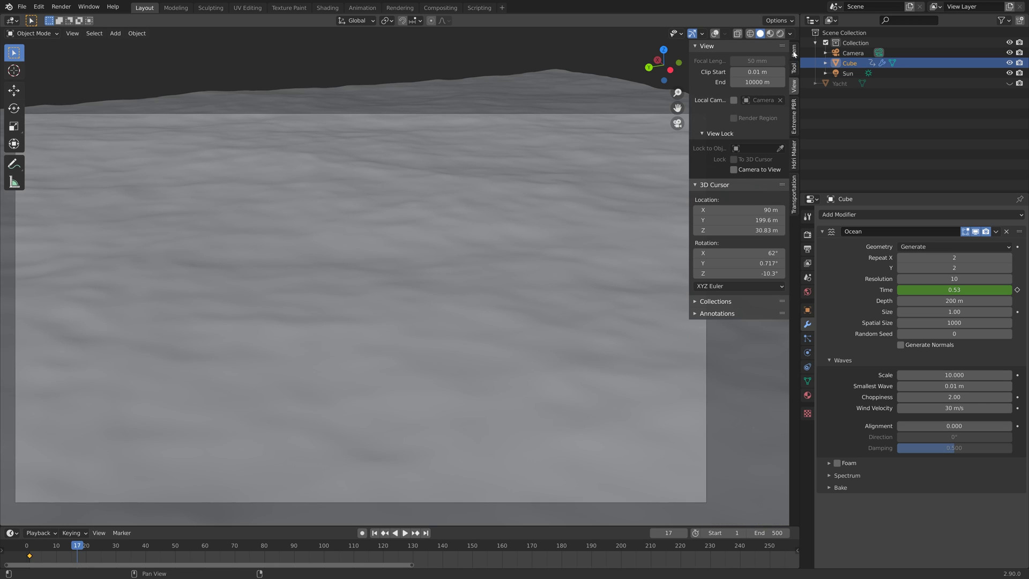
{"action": "left_click", "coordinate": [794, 52]}
{"action": "middle_click_drag", "start_coordinate": [335, 257], "coordinate": [346, 283]}
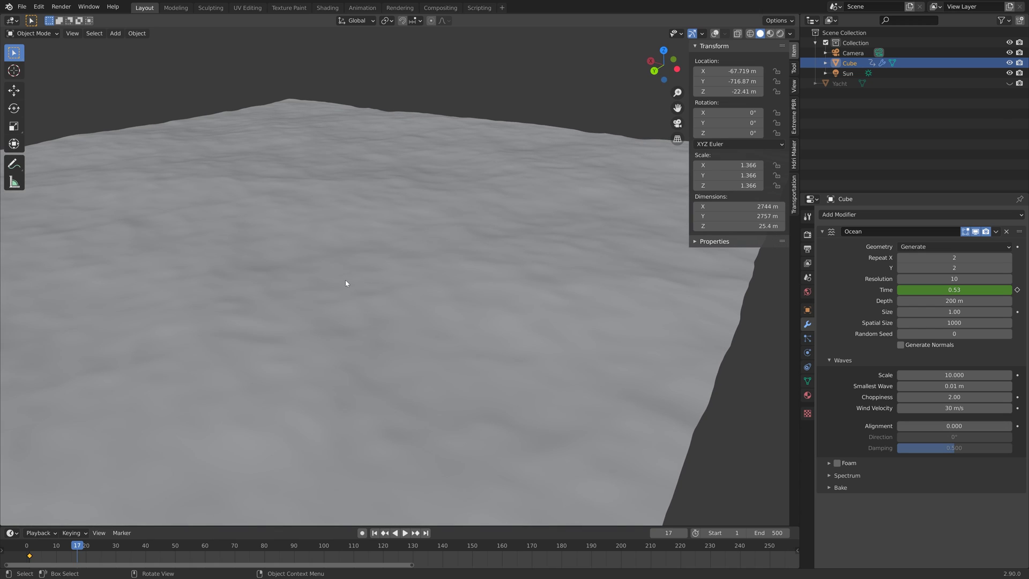
{"action": "left_click", "coordinate": [14, 70]}
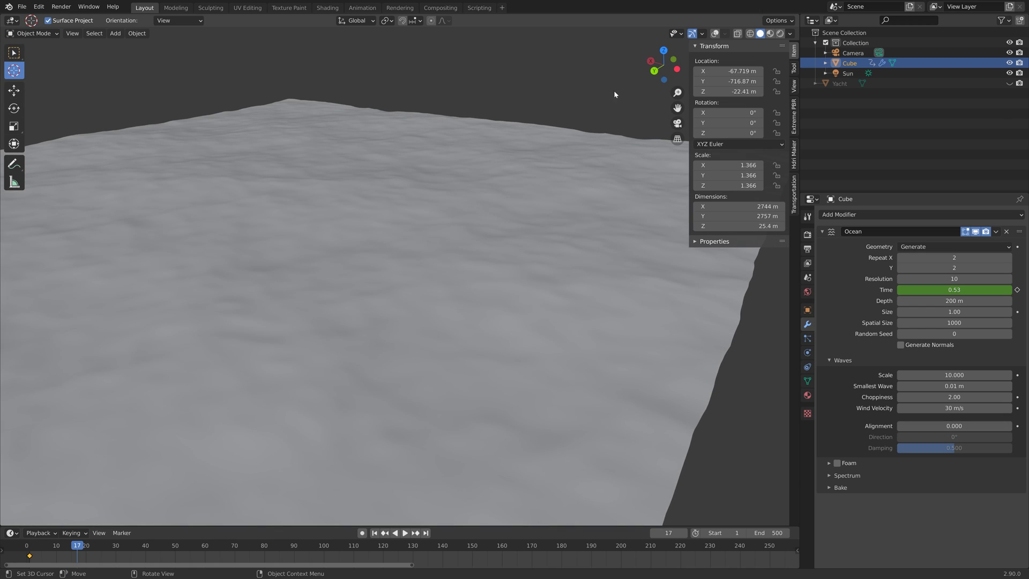
{"action": "left_click", "coordinate": [715, 34]}
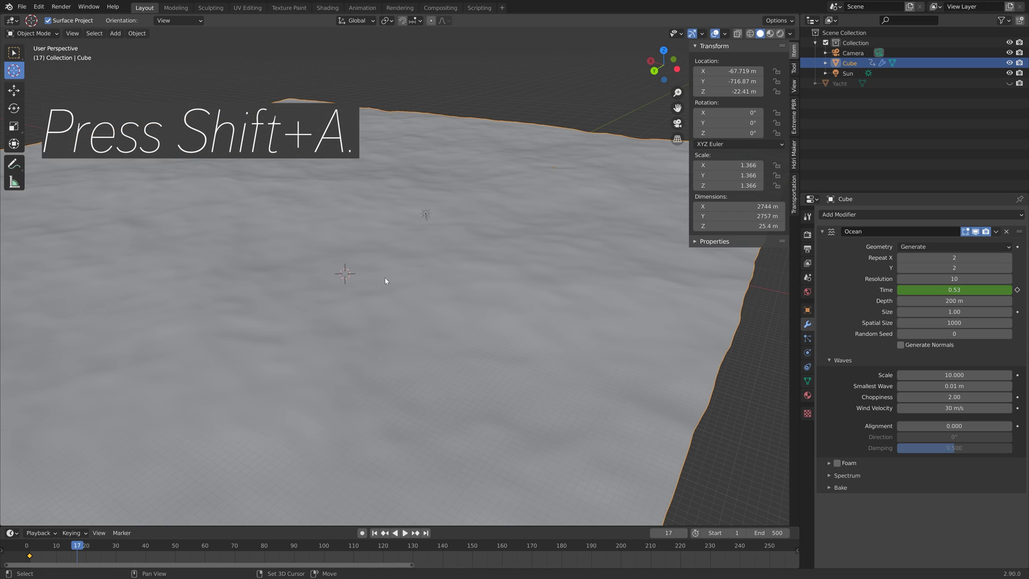
Add a UV sphere at the 3D cursor on the water and scale it up by about 18.4.
{"action": "key", "text": "shift+a"}
{"action": "mouse_move", "coordinate": [386, 277]}
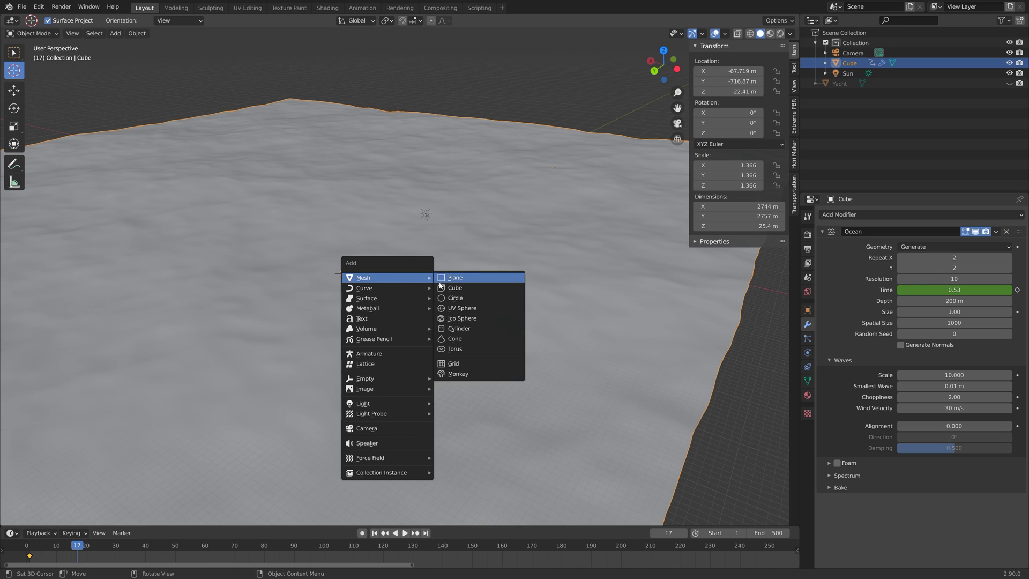
{"action": "left_click", "coordinate": [461, 309]}
{"action": "mouse_move", "coordinate": [358, 298]}
{"action": "middle_mouse_down"}
{"action": "mouse_move", "coordinate": [278, 317]}
{"action": "mouse_move", "coordinate": [314, 321]}
{"action": "mouse_move", "coordinate": [300, 319]}
{"action": "mouse_move", "coordinate": [358, 299]}
{"action": "middle_mouse_up"}
{"action": "key", "text": "s"}
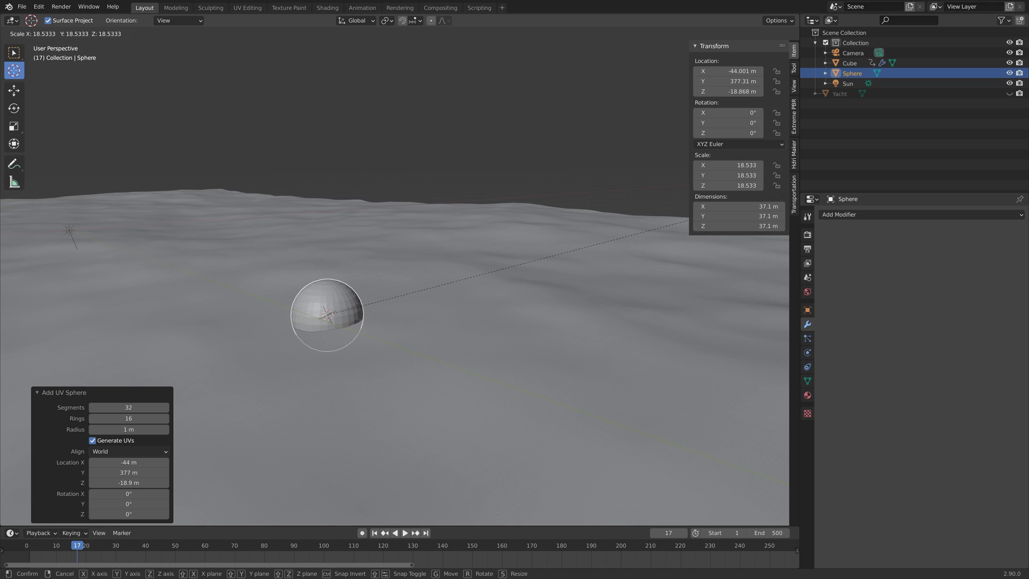
{"action": "left_click", "coordinate": [777, 242]}
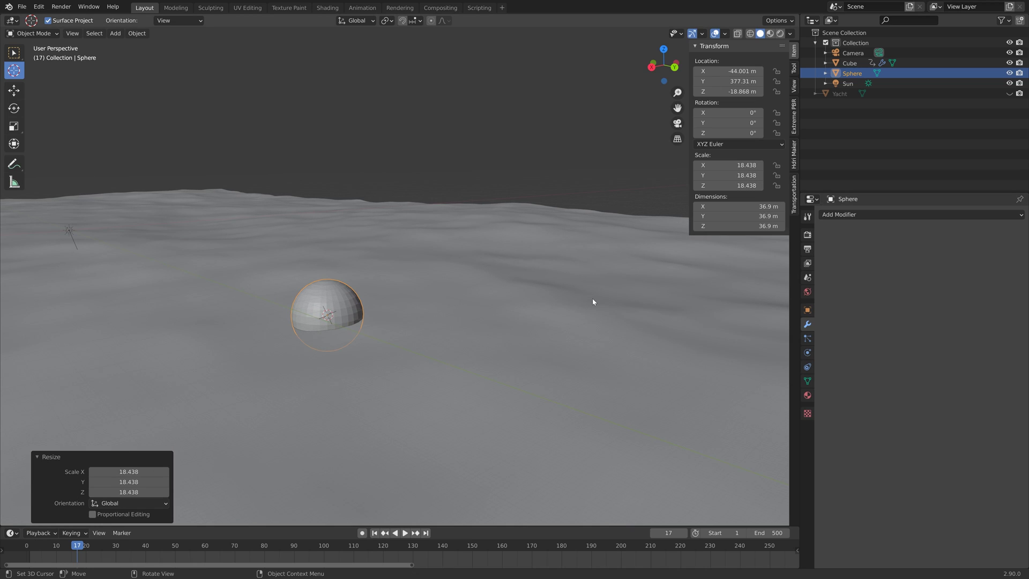
Give the sphere a level 4 subdivision and shade it smooth.
{"action": "key", "text": "ctrl+4"}
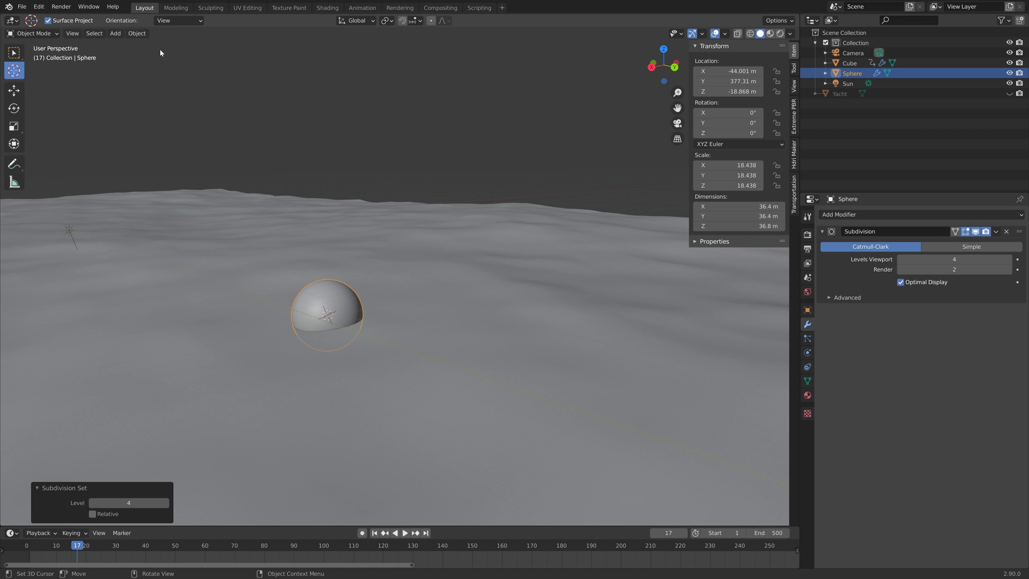
{"action": "left_click", "coordinate": [137, 33]}
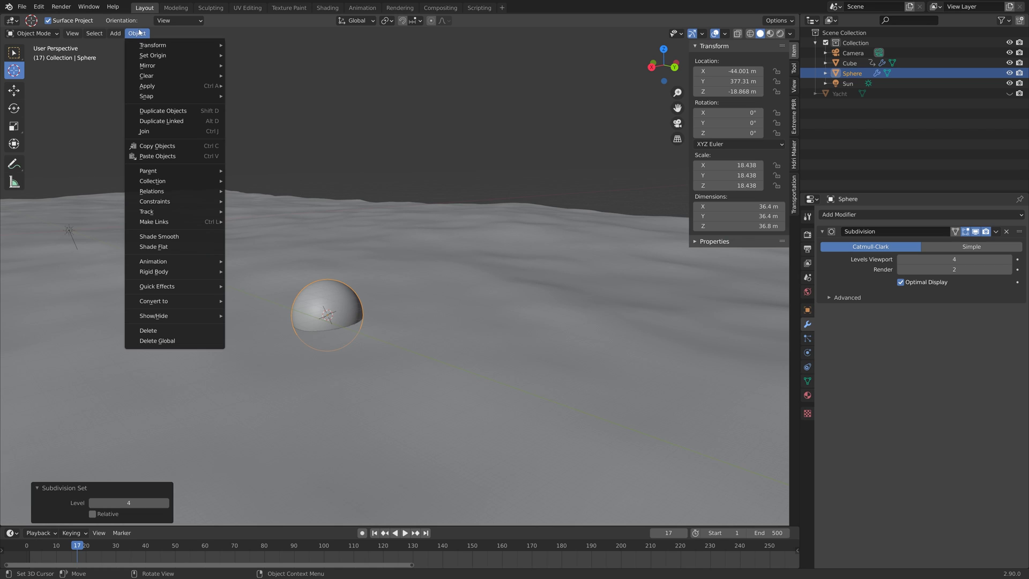
{"action": "left_click", "coordinate": [176, 237]}
Add a plane at the 3D cursor under the sphere and scale it up by about 36.8.
{"action": "key", "text": "shift+a"}
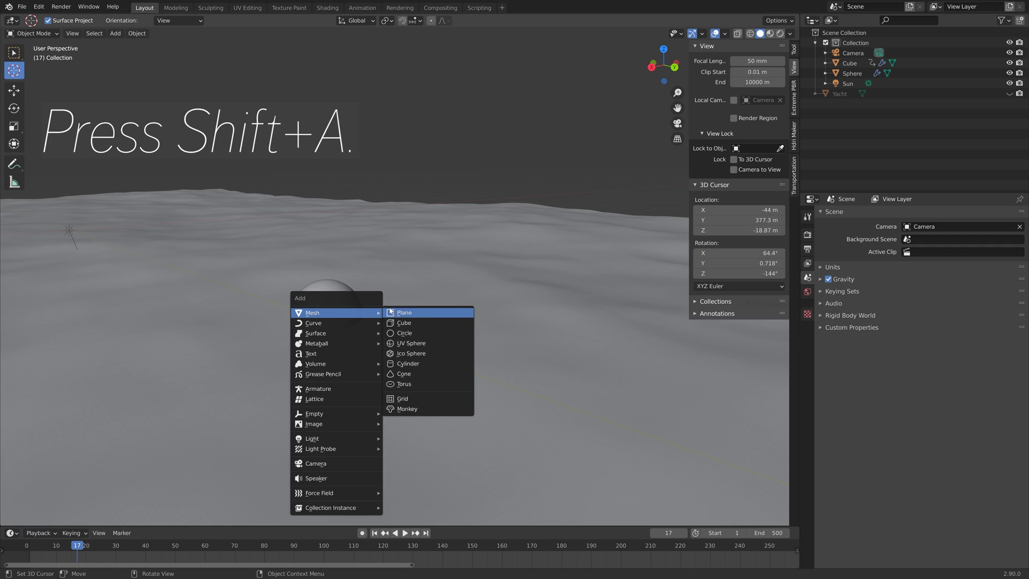
{"action": "left_click", "coordinate": [404, 313]}
{"action": "key", "text": "s"}
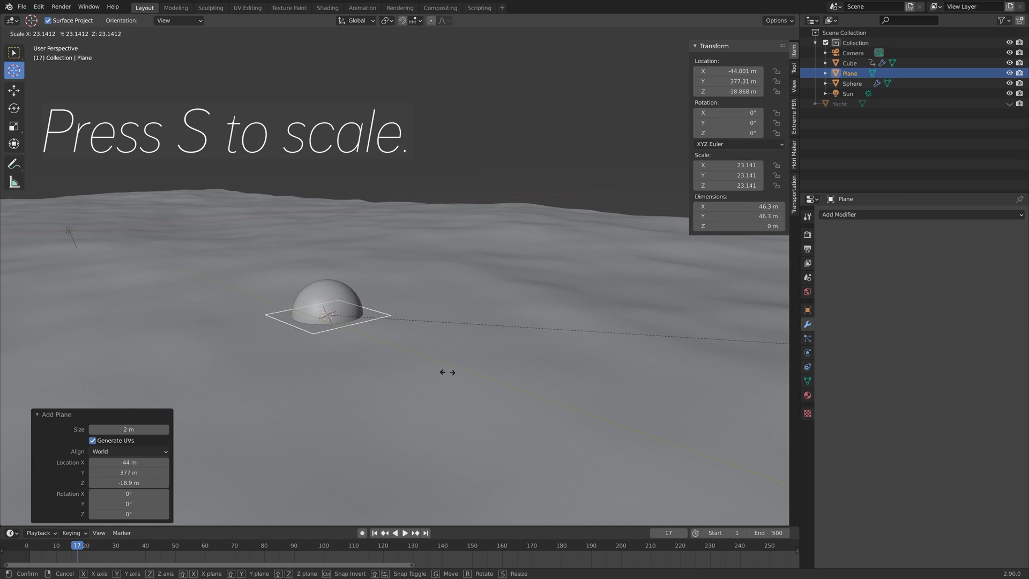
{"action": "left_click", "coordinate": [586, 302]}
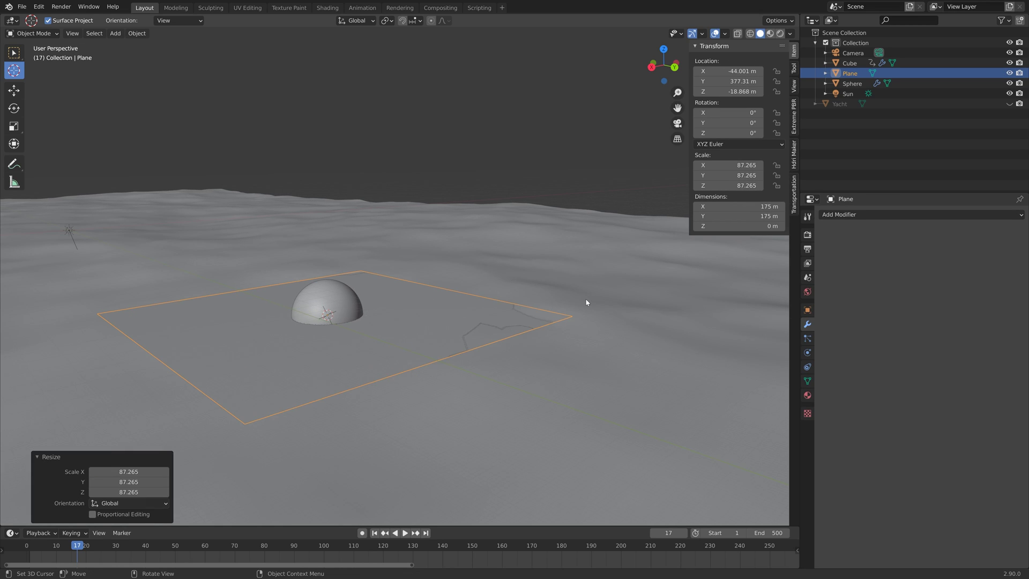
{"action": "key", "text": "s"}
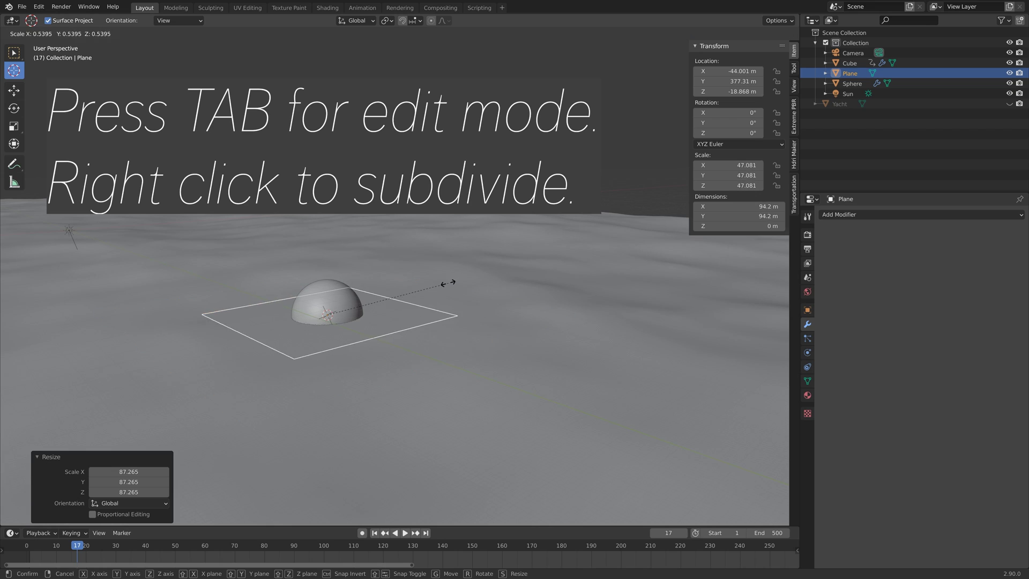
{"action": "left_click", "coordinate": [417, 290]}
Subdivide the plane's mesh with 4 cuts and return to Object Mode.
{"action": "key", "text": "Tab"}
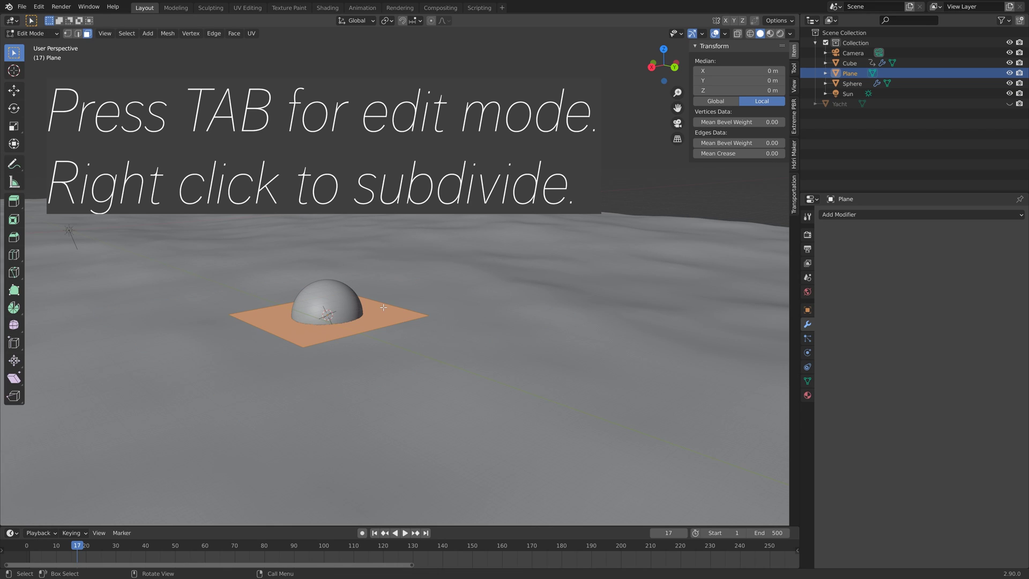
{"action": "right_click", "coordinate": [384, 307]}
{"action": "left_click", "coordinate": [384, 310]}
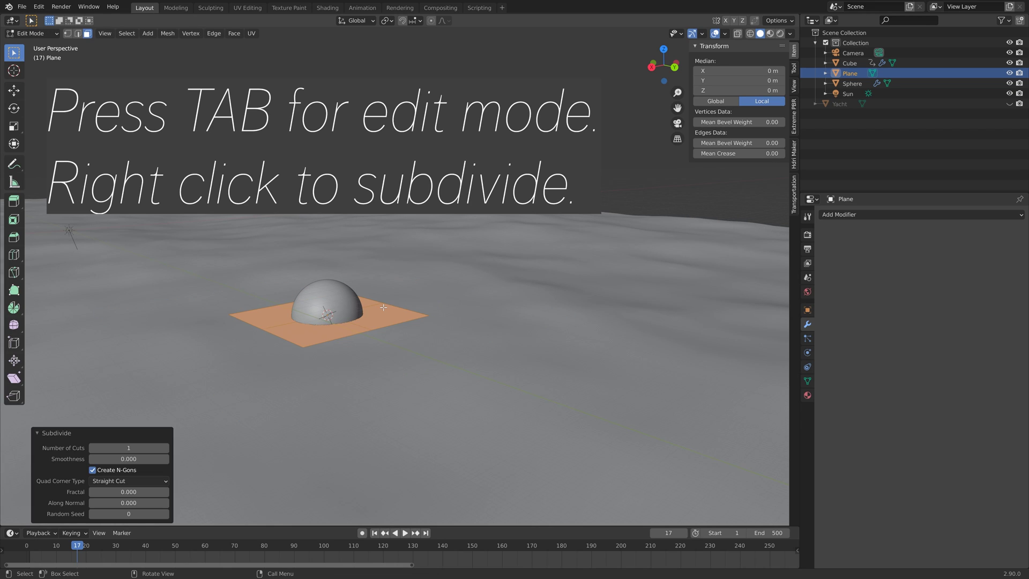
{"action": "left_click", "coordinate": [166, 448]}
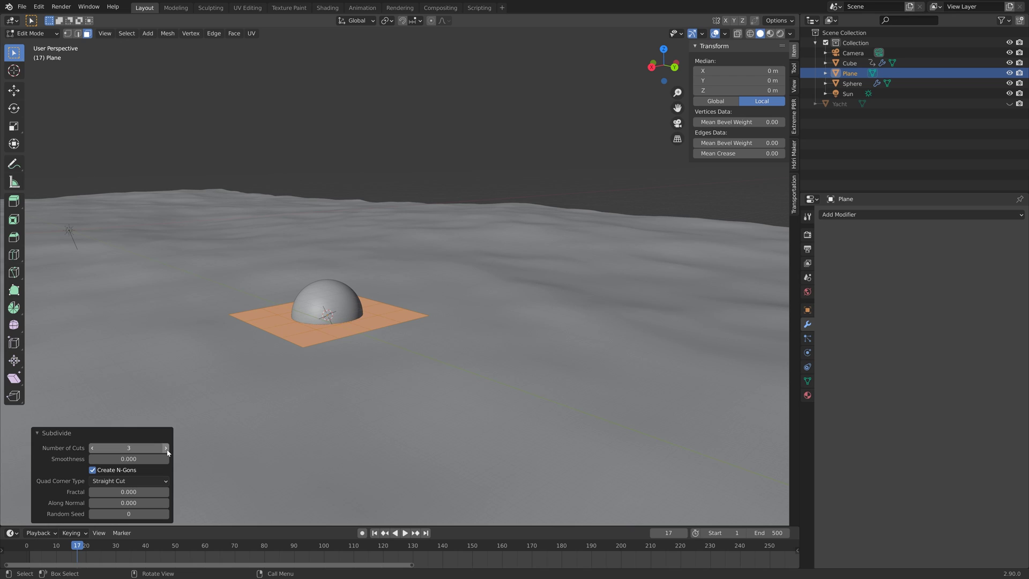
{"action": "left_click", "coordinate": [166, 449]}
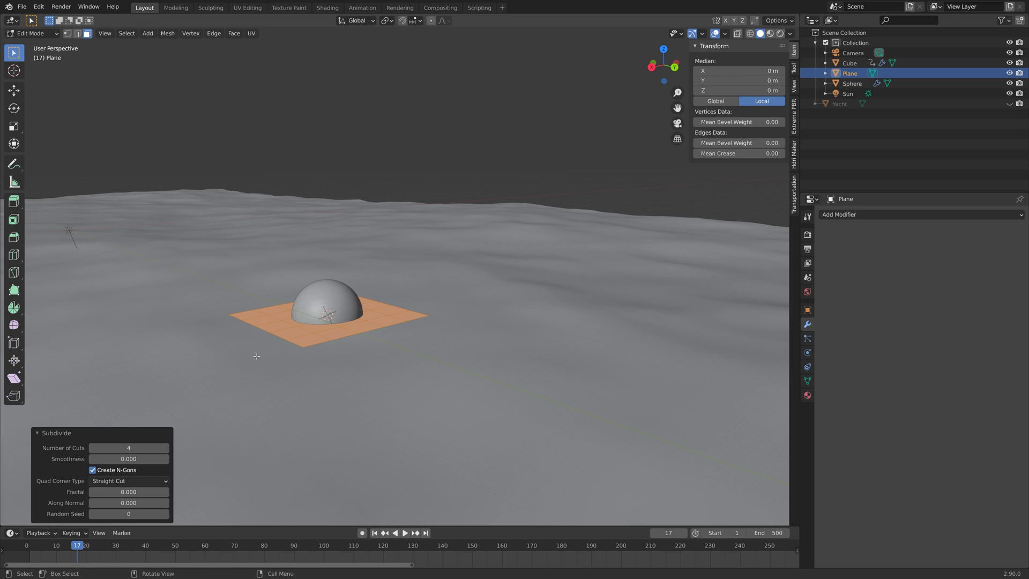
{"action": "key", "text": "Tab"}
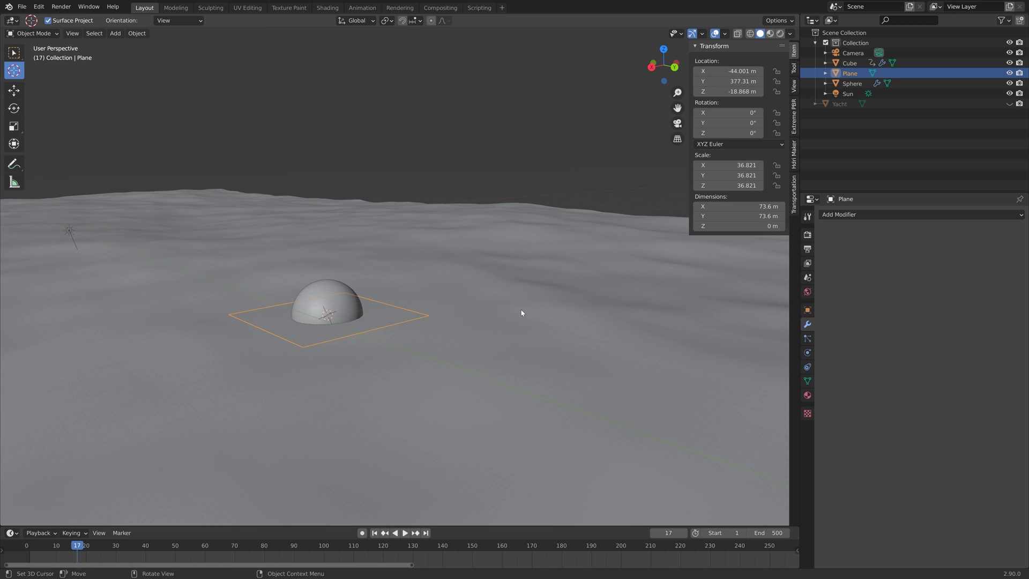
Add a Shrinkwrap modifier to the plane with the ocean object Cube as its target.
{"action": "left_click", "coordinate": [920, 215]}
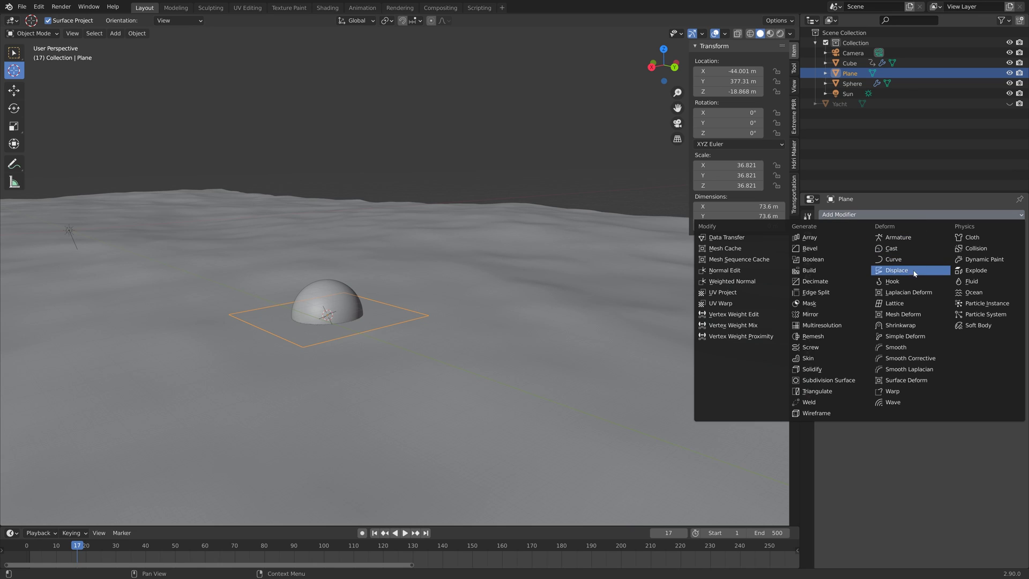
{"action": "left_click", "coordinate": [901, 325]}
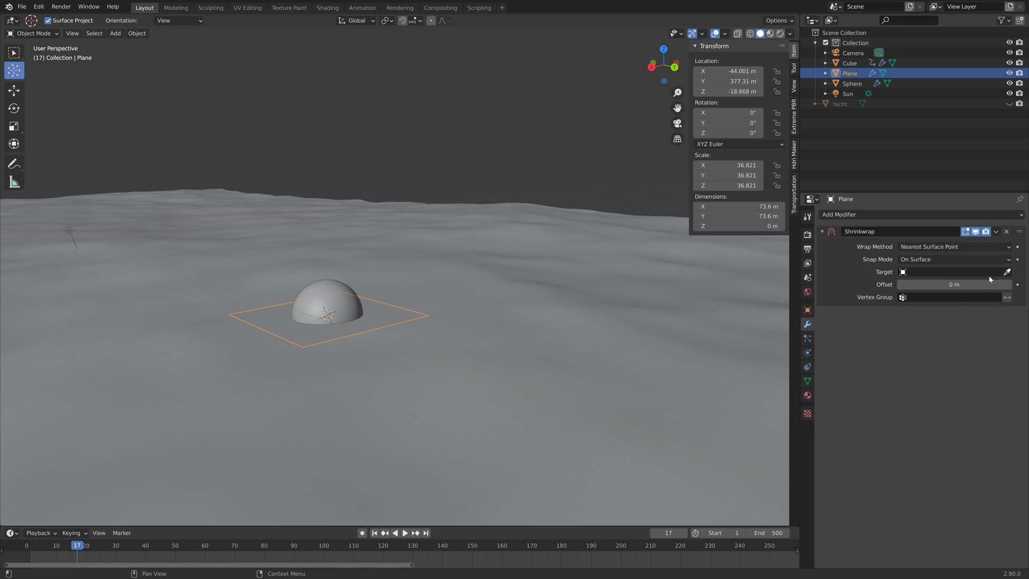
{"action": "left_click", "coordinate": [1007, 272]}
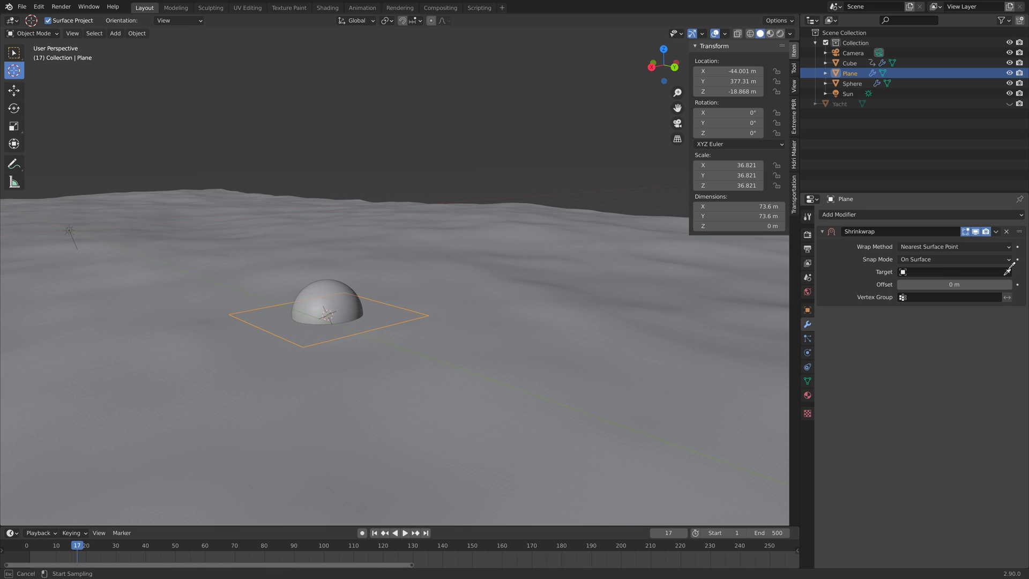
{"action": "left_click", "coordinate": [437, 346]}
Play back the animation to check how the plane follows the waves, and return to frame 1.
{"action": "key", "text": "space"}
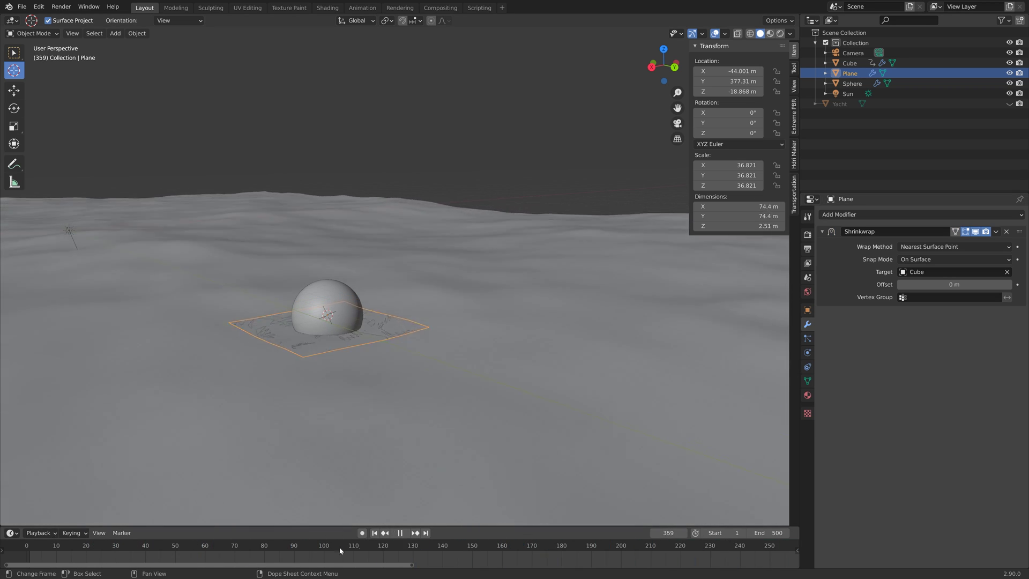
{"action": "key", "text": "space"}
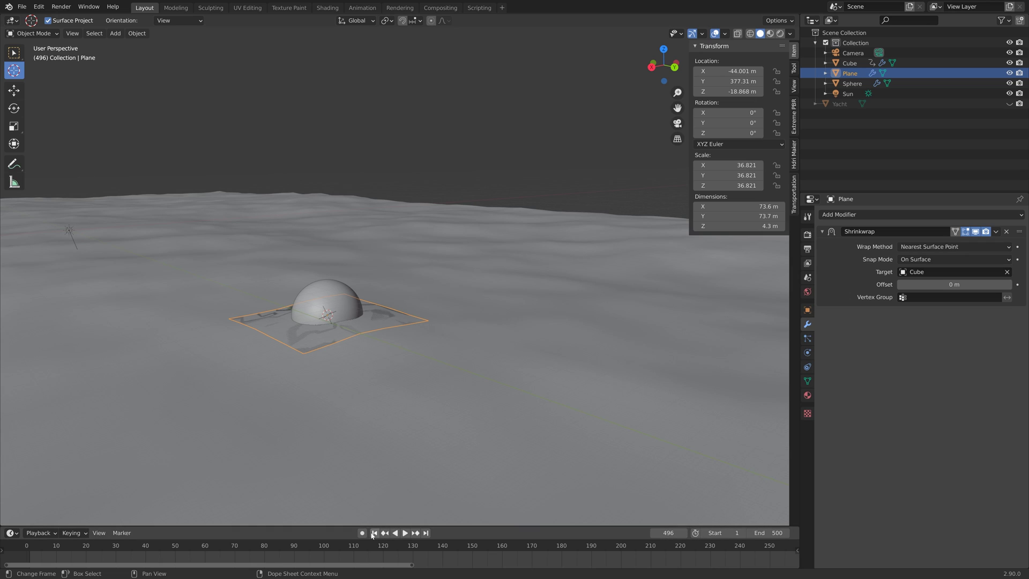
{"action": "left_click", "coordinate": [374, 533]}
{"action": "key", "text": "w"}
{"action": "key", "text": "shift+space"}
{"action": "key", "text": "space"}
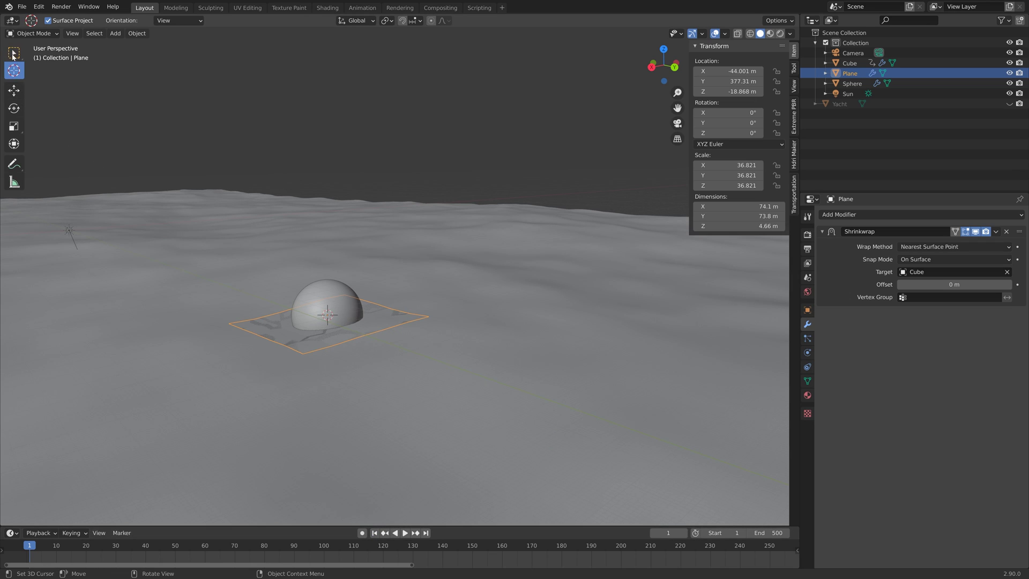
Give the sphere a Copy Location constraint that targets the plane.
{"action": "left_click", "coordinate": [14, 52]}
{"action": "left_click", "coordinate": [333, 297]}
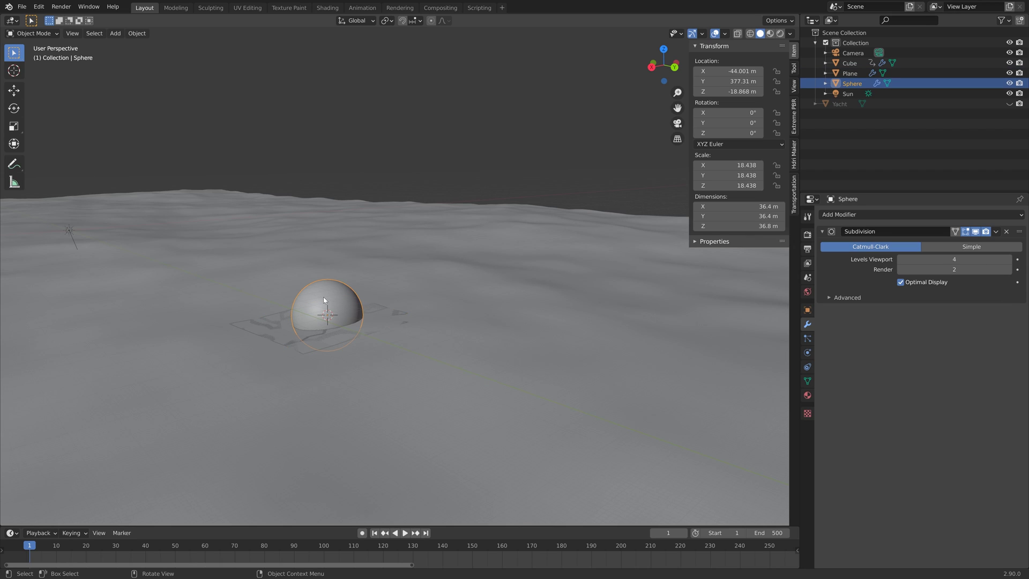
{"action": "left_click", "coordinate": [808, 366]}
{"action": "left_click", "coordinate": [851, 214]}
{"action": "left_click", "coordinate": [852, 239]}
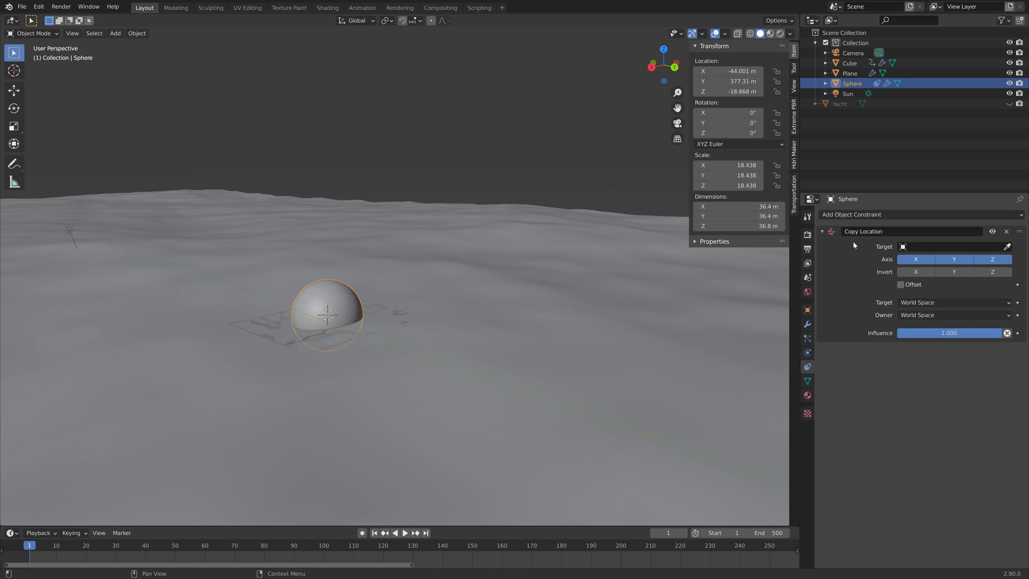
{"action": "left_click", "coordinate": [1010, 246]}
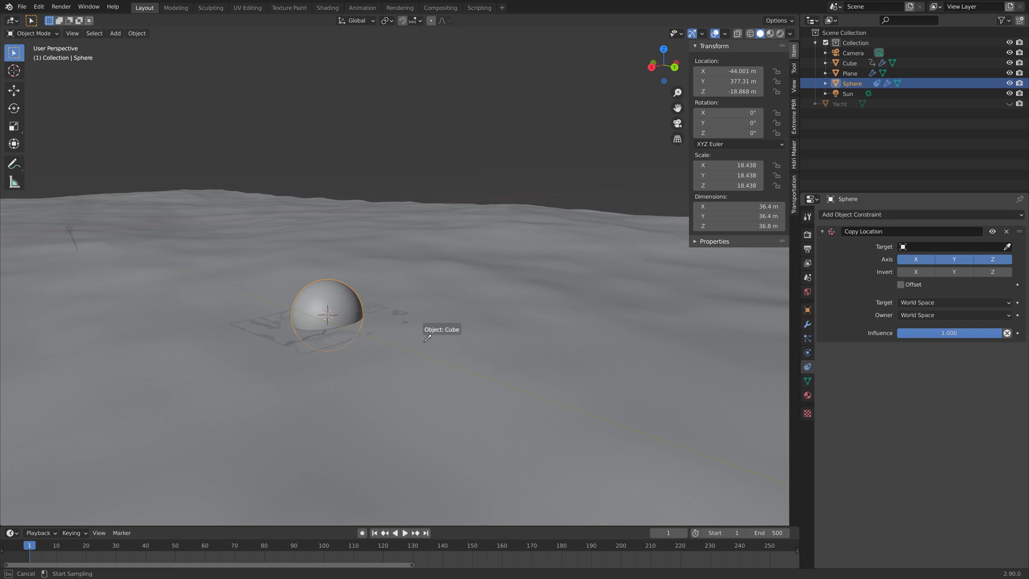
{"action": "left_click", "coordinate": [393, 315]}
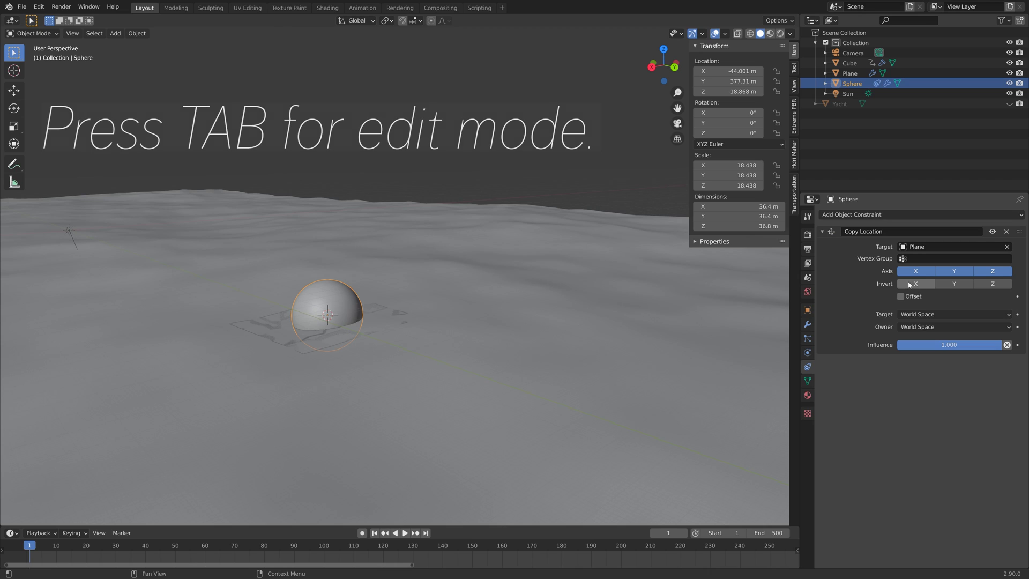
Create a vertex group on the plane containing all of its vertices.
{"action": "left_click", "coordinate": [378, 309]}
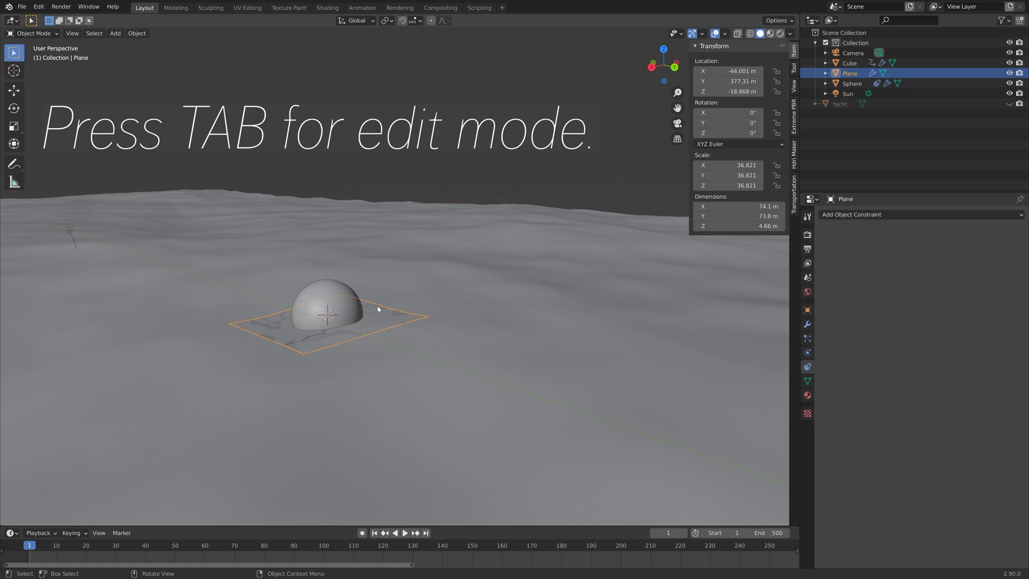
{"action": "key", "text": "Tab"}
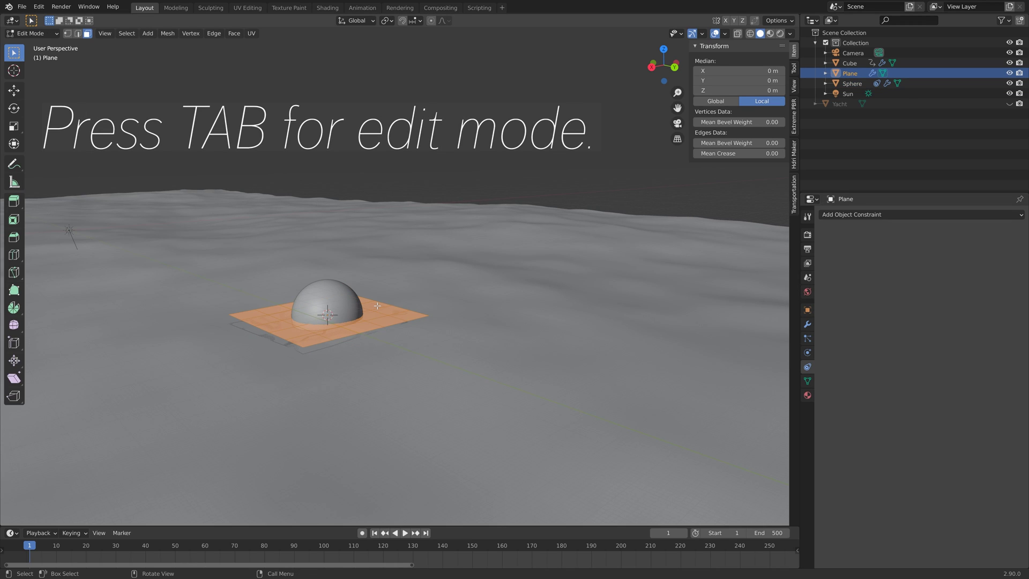
{"action": "left_click", "coordinate": [807, 380]}
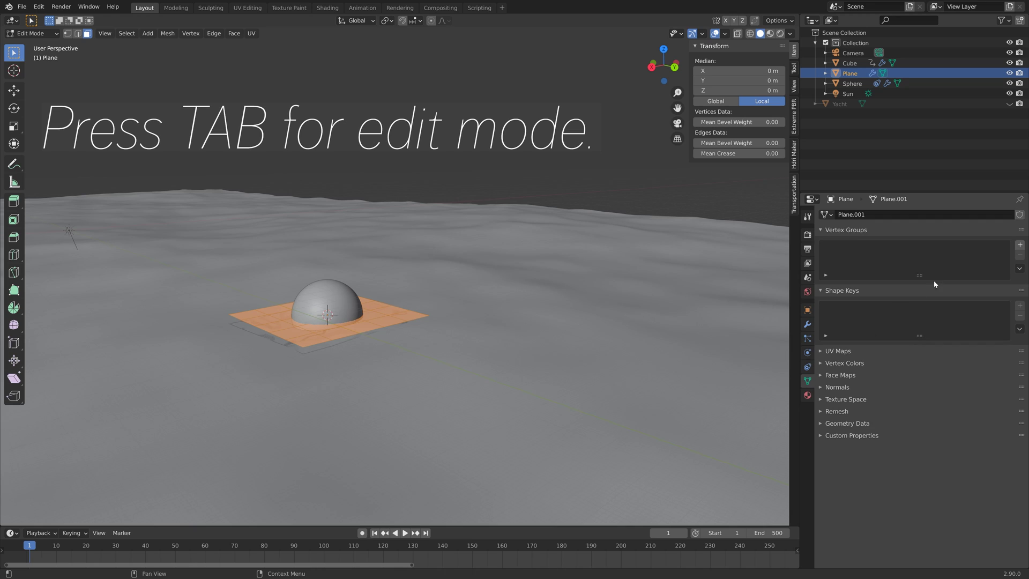
{"action": "left_click", "coordinate": [1020, 246]}
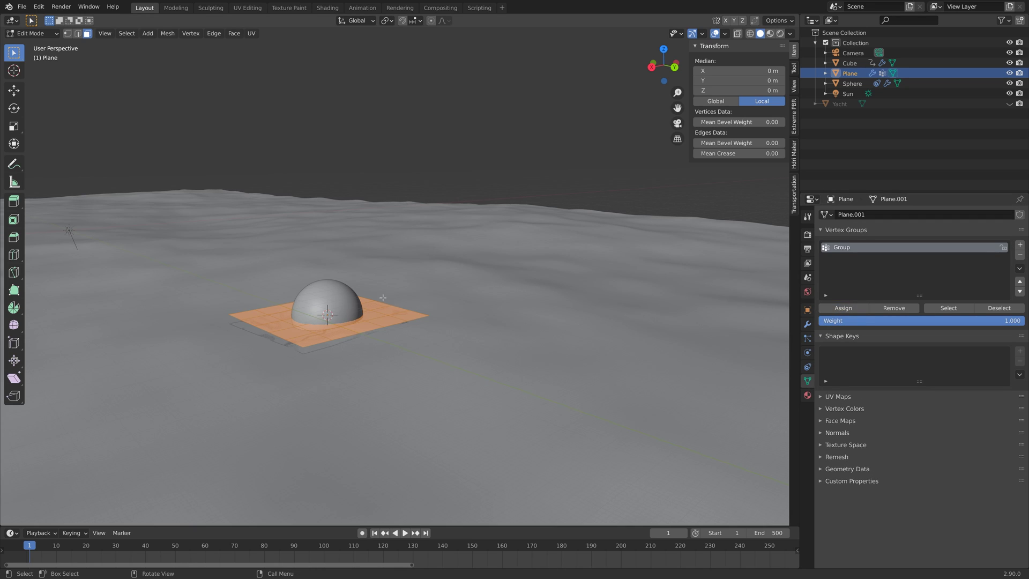
{"action": "key", "text": "Tab"}
Set the sphere's Copy Location vertex group to Group and preview the floating animation up to frame 102.
{"action": "left_click", "coordinate": [354, 300]}
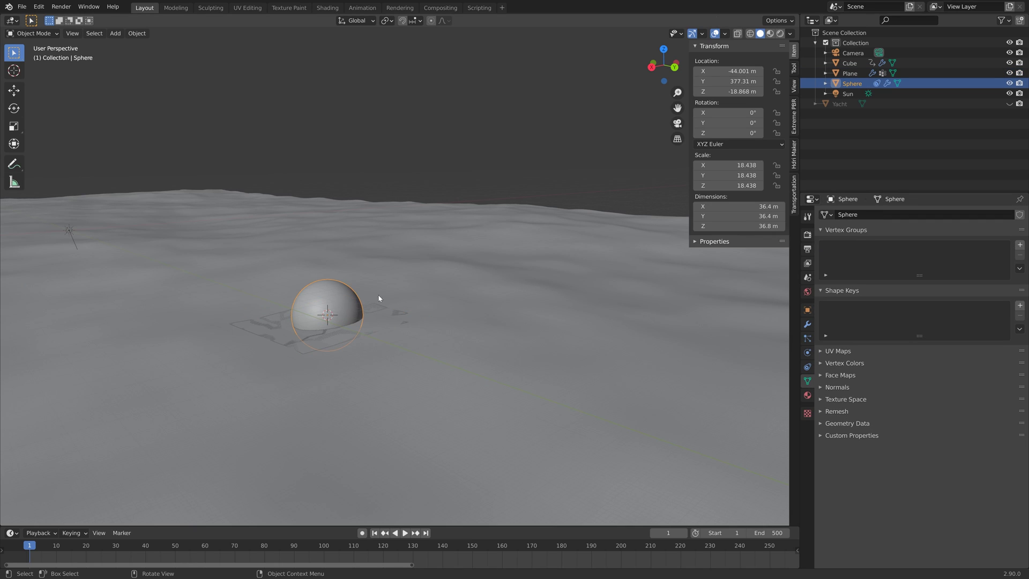
{"action": "left_click", "coordinate": [807, 367]}
{"action": "left_click", "coordinate": [943, 258]}
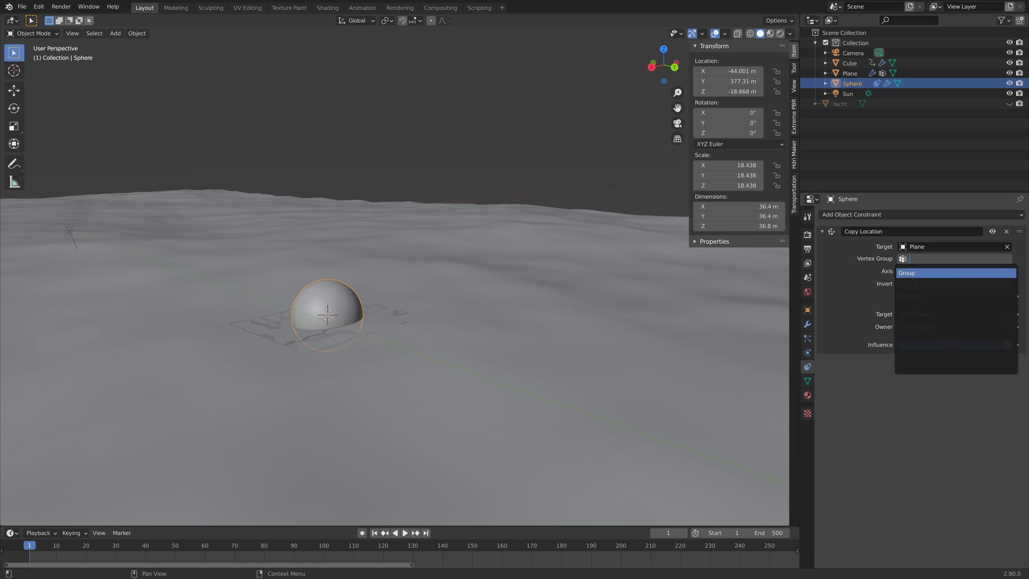
{"action": "left_click", "coordinate": [922, 274]}
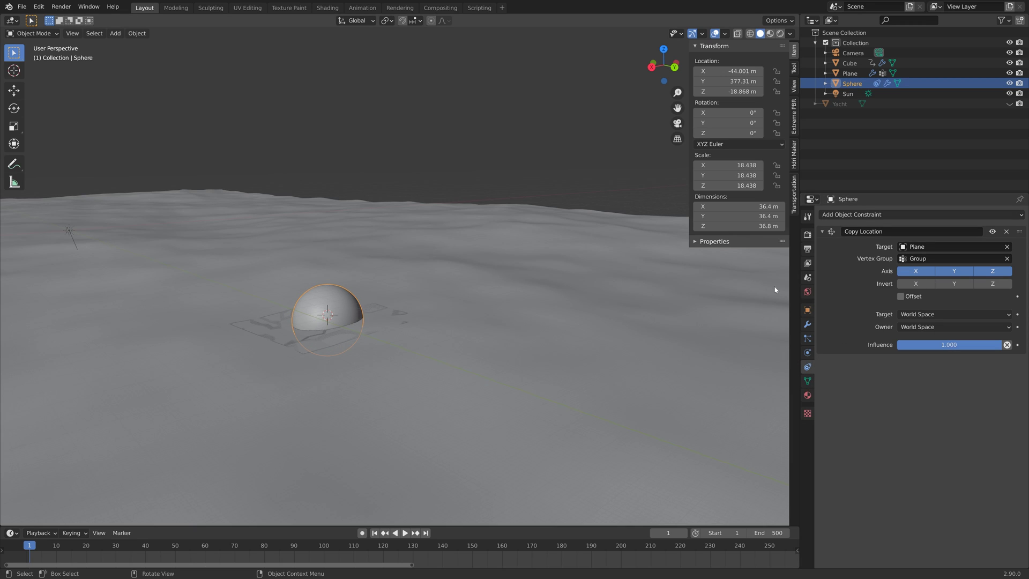
{"action": "key", "text": "space"}
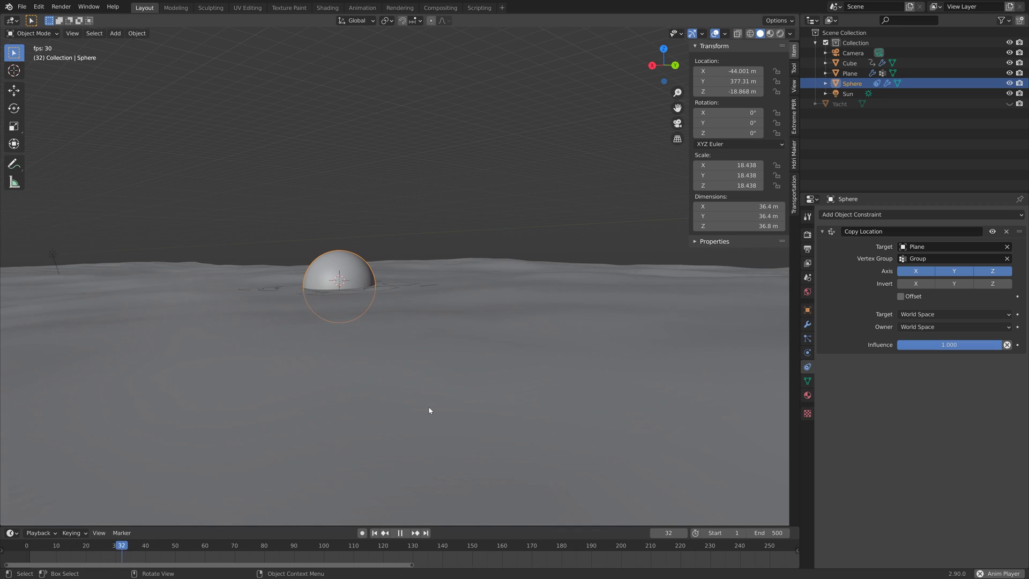
{"action": "left_click", "coordinate": [400, 533]}
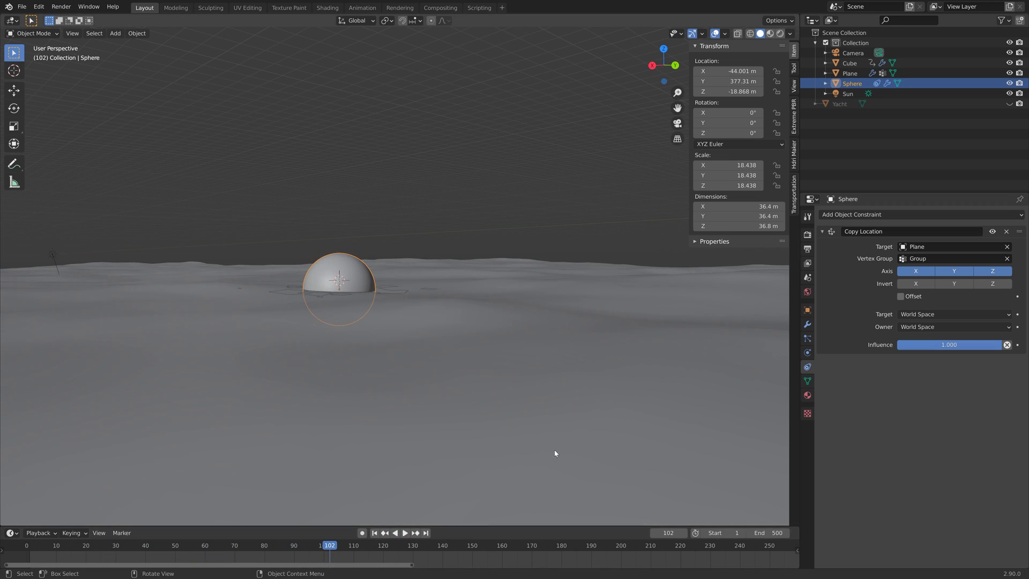
Add a Copy Rotation constraint to the sphere with Plane as target and Group as vertex group.
{"action": "left_click", "coordinate": [883, 214]}
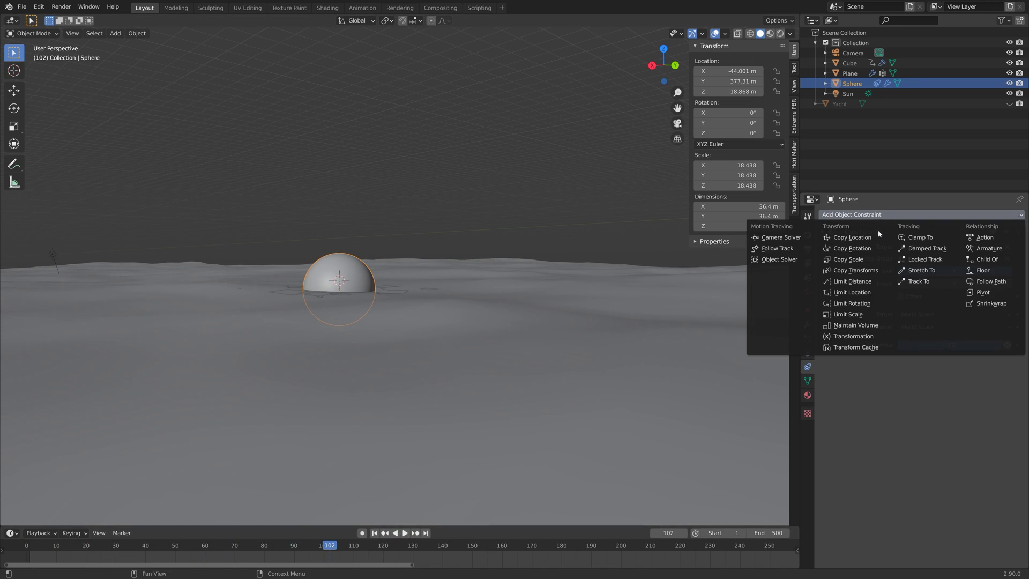
{"action": "left_click", "coordinate": [875, 248]}
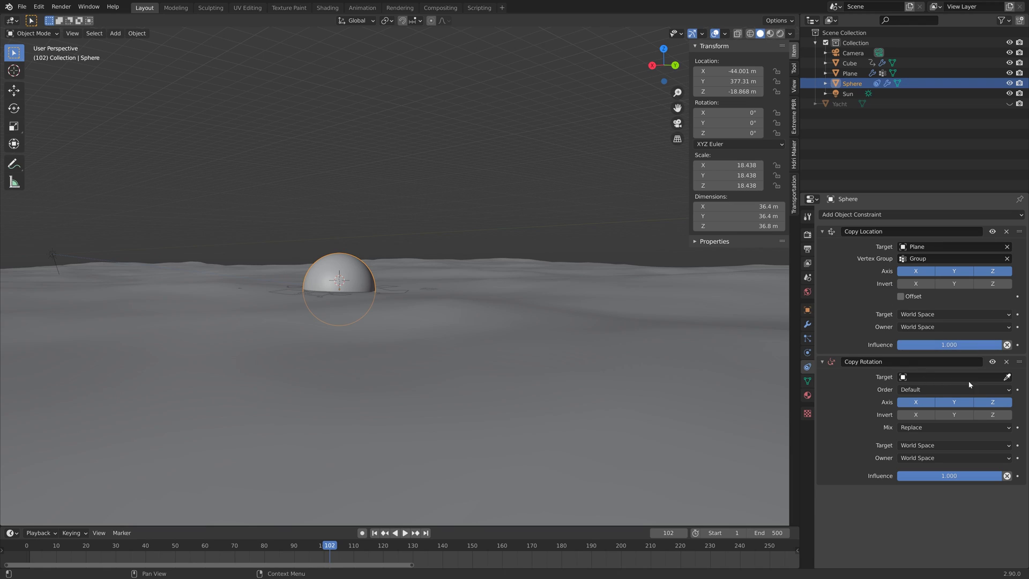
{"action": "left_click", "coordinate": [1009, 378]}
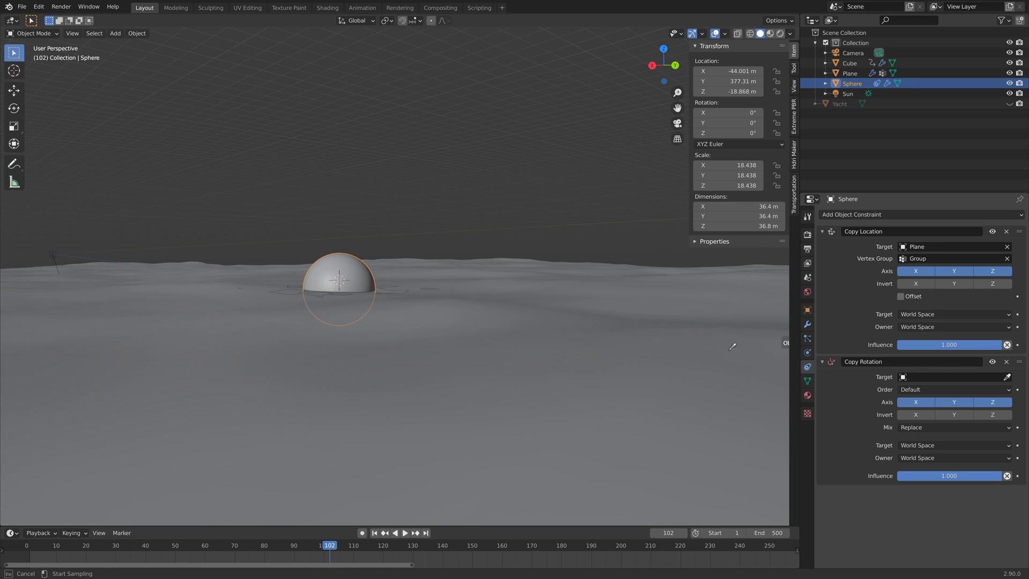
{"action": "left_click", "coordinate": [393, 294]}
{"action": "left_click", "coordinate": [917, 389]}
{"action": "left_click", "coordinate": [917, 401]}
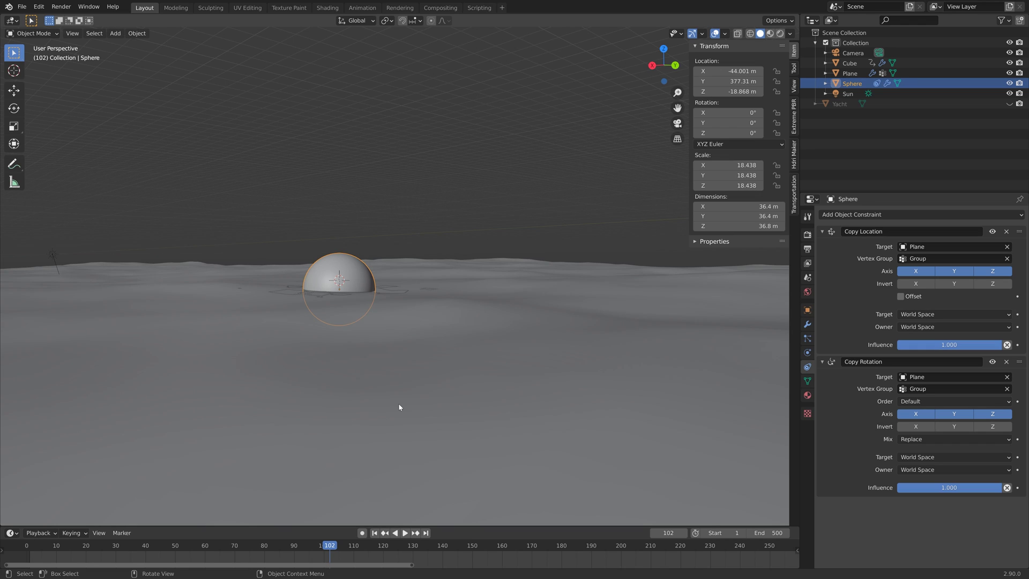
Scale the plane down by a factor of about 0.5 and play back the animation from near water level.
{"action": "middle_click_drag", "start_coordinate": [489, 341], "coordinate": [479, 362]}
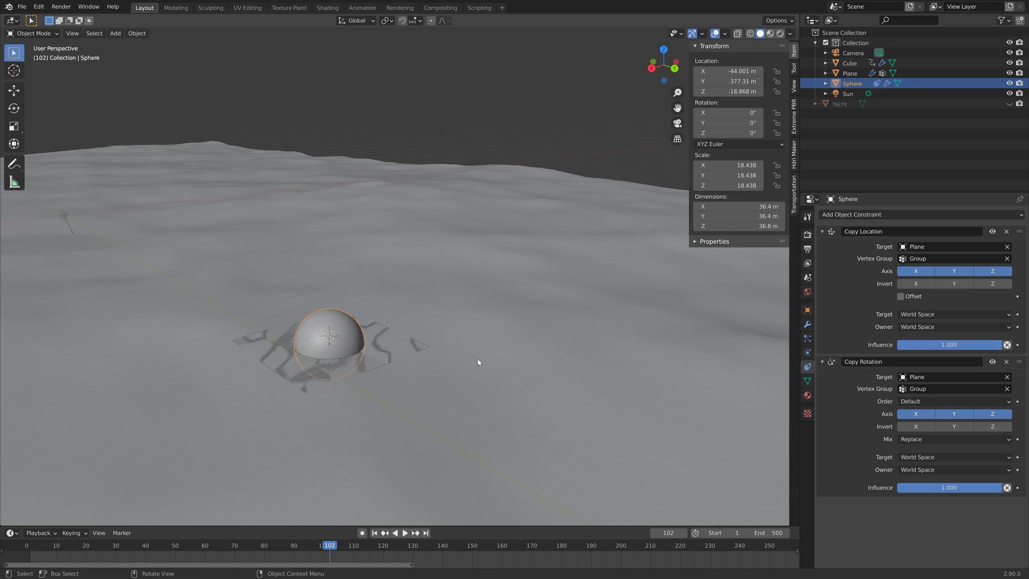
{"action": "left_click", "coordinate": [388, 345]}
{"action": "key", "text": "s"}
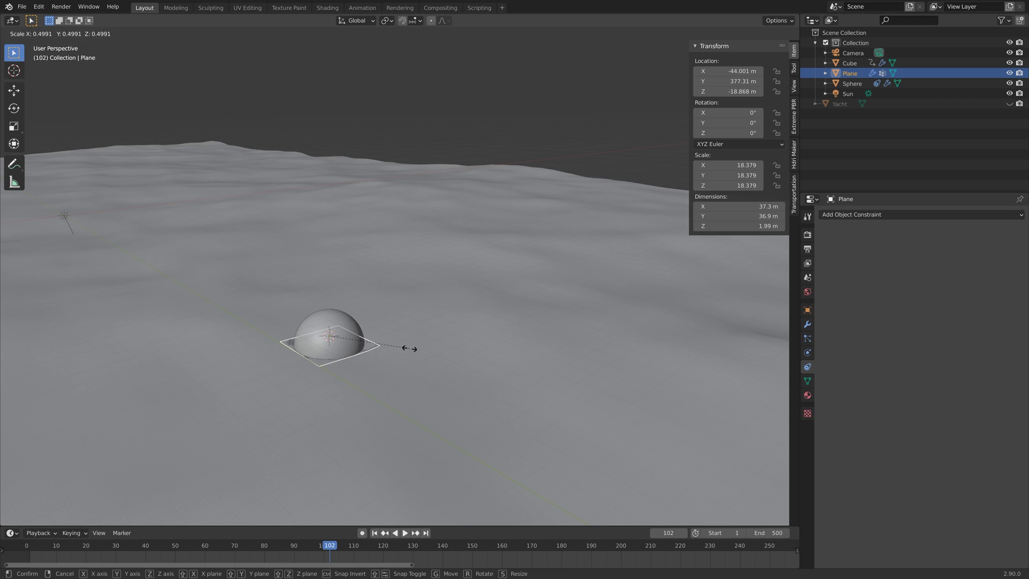
{"action": "left_click", "coordinate": [409, 349]}
{"action": "key", "text": "space"}
{"action": "middle_click_drag", "start_coordinate": [384, 439], "coordinate": [394, 397]}
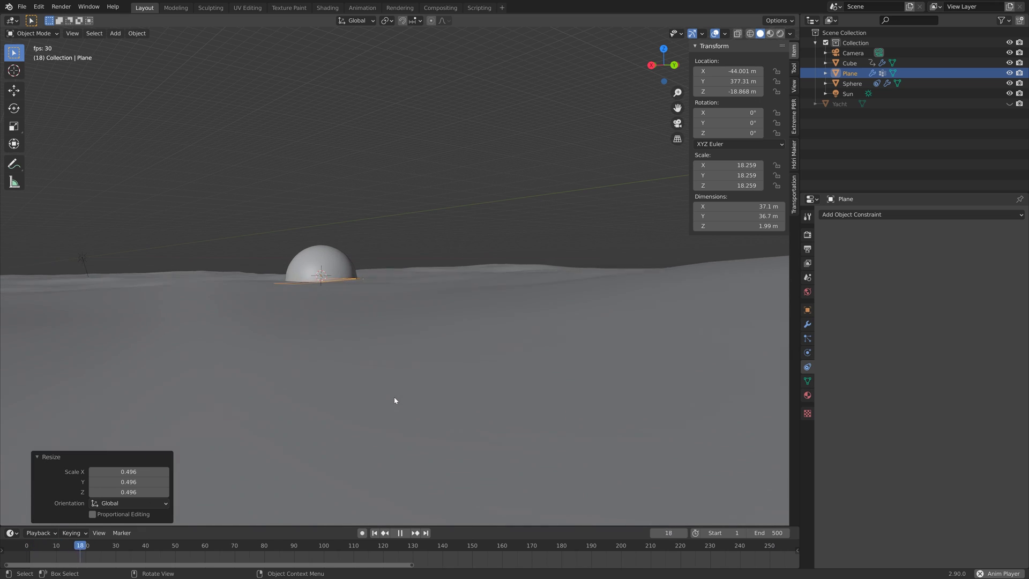
Test the floating sphere in rougher water by setting the ocean's wave Scale to 30 and playing back the animation.
{"action": "key", "text": "space"}
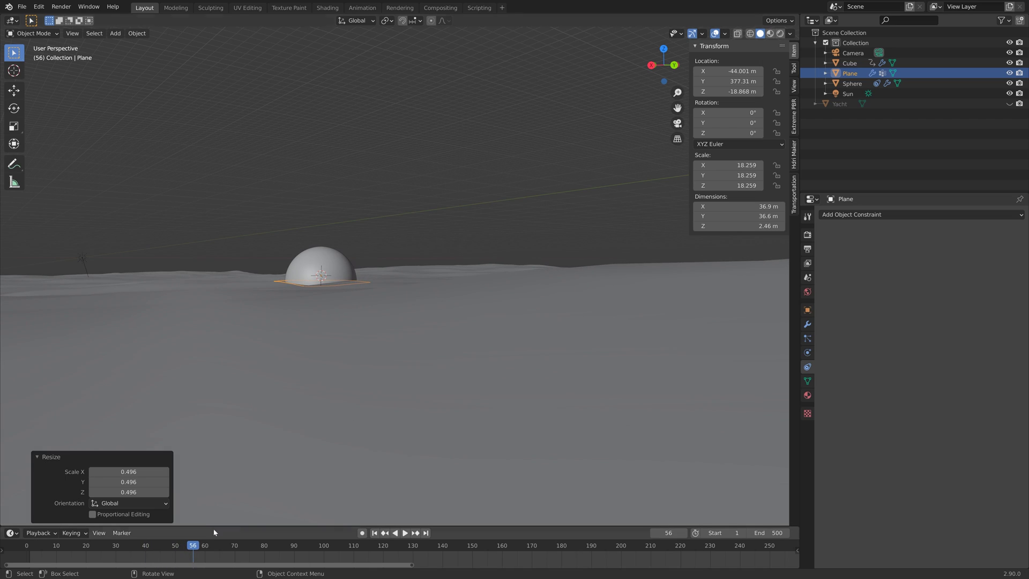
{"action": "left_click", "coordinate": [638, 360]}
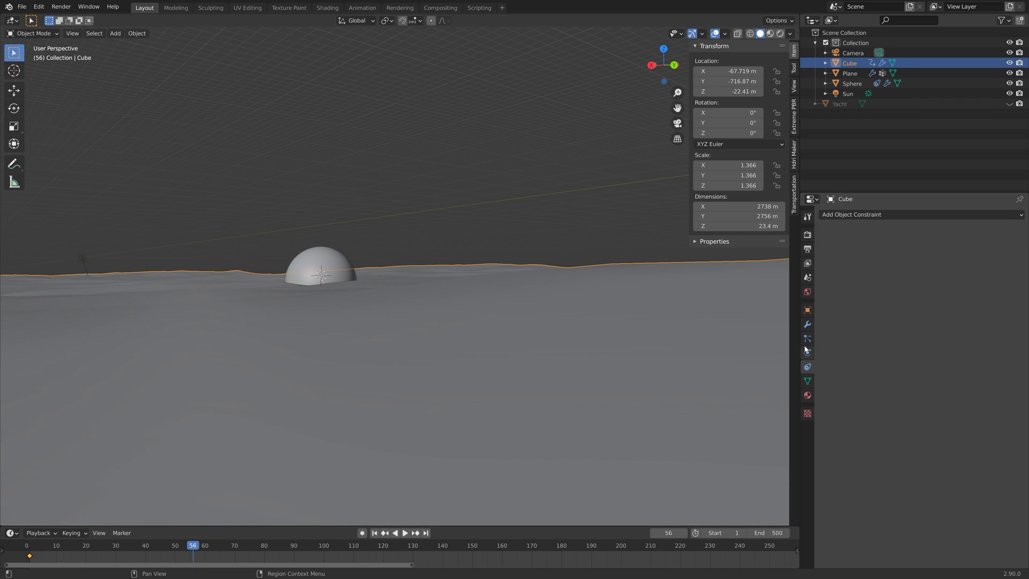
{"action": "left_click", "coordinate": [808, 326]}
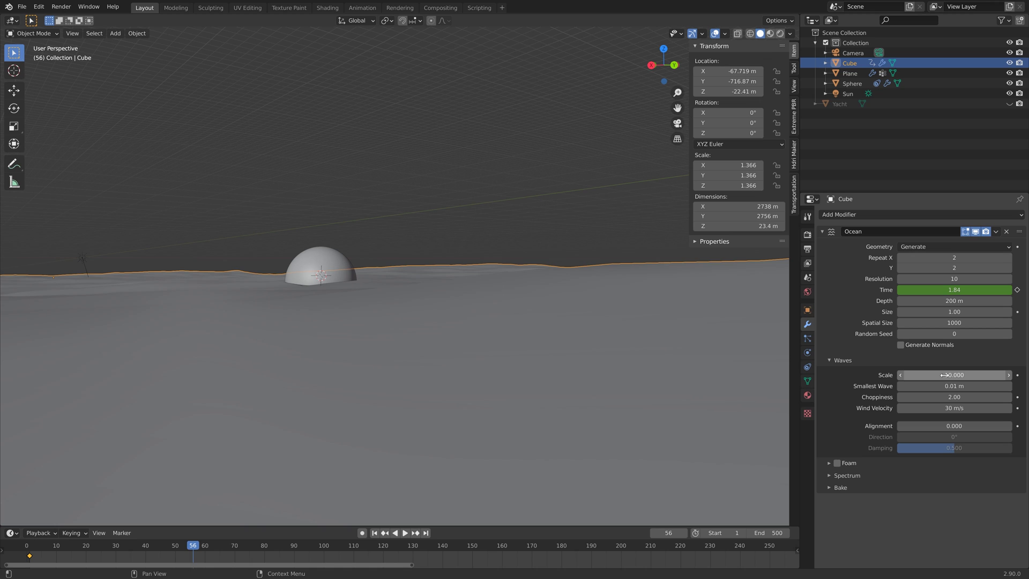
{"action": "left_click", "coordinate": [912, 375]}
{"action": "key", "text": "Return"}
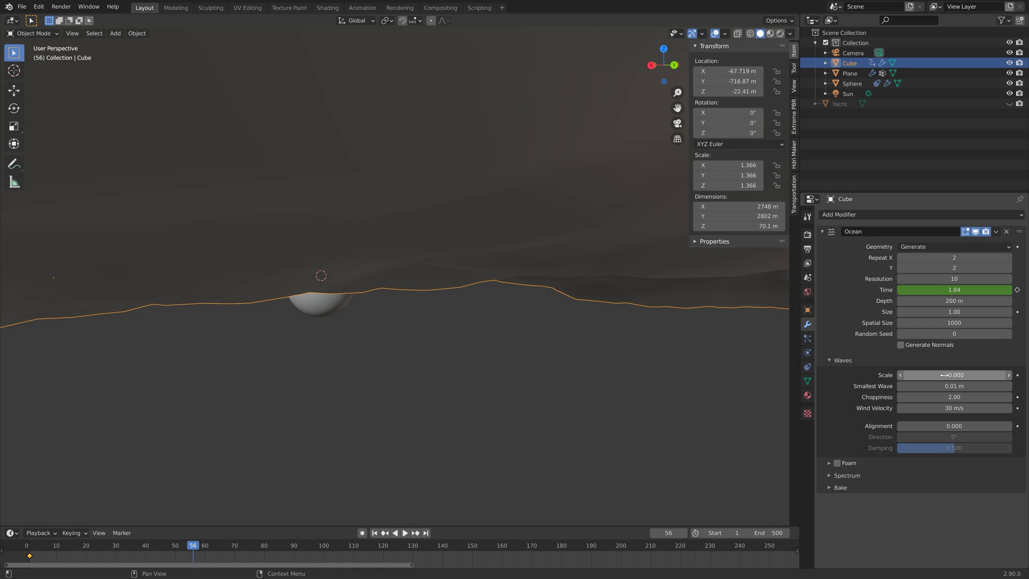
{"action": "key", "text": "space"}
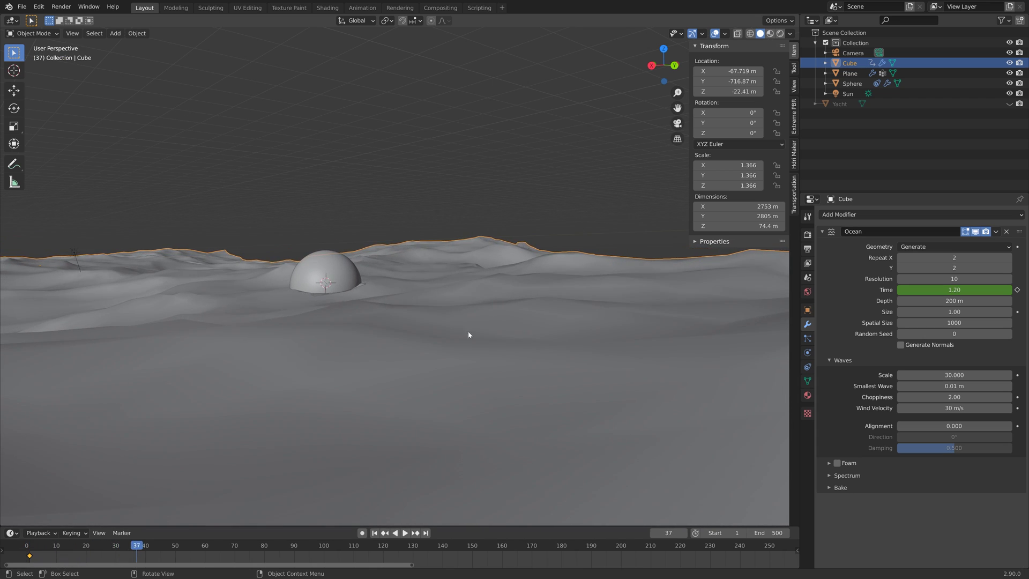
{"action": "key", "text": "space"}
{"action": "double_click", "coordinate": [954, 374]}
{"action": "key", "text": "Return"}
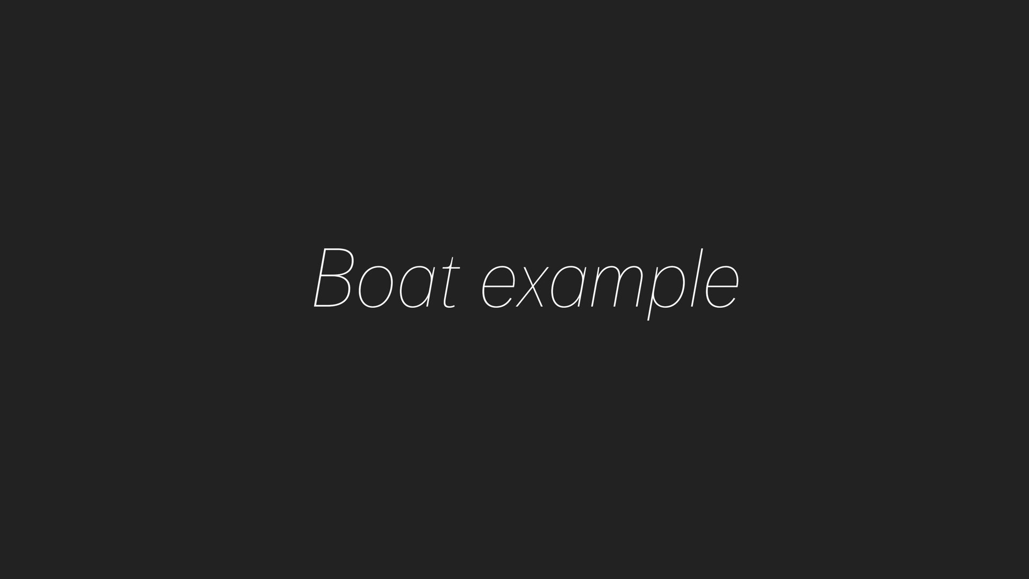
Delete the plane and the sphere, and unhide the Yacht object.
{"action": "key", "text": "x"}
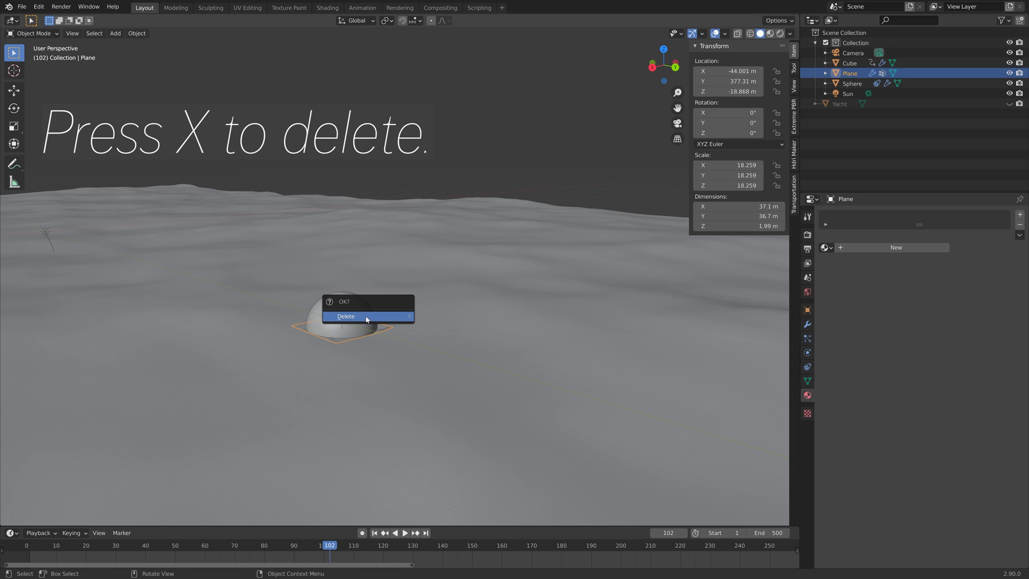
{"action": "left_click", "coordinate": [353, 317]}
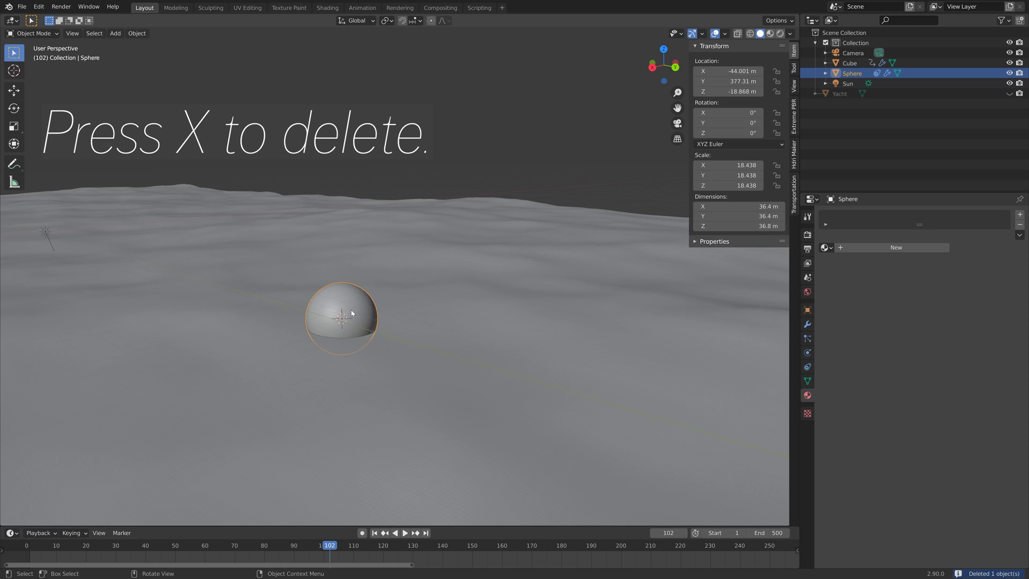
{"action": "key", "text": "x"}
{"action": "left_click", "coordinate": [352, 313]}
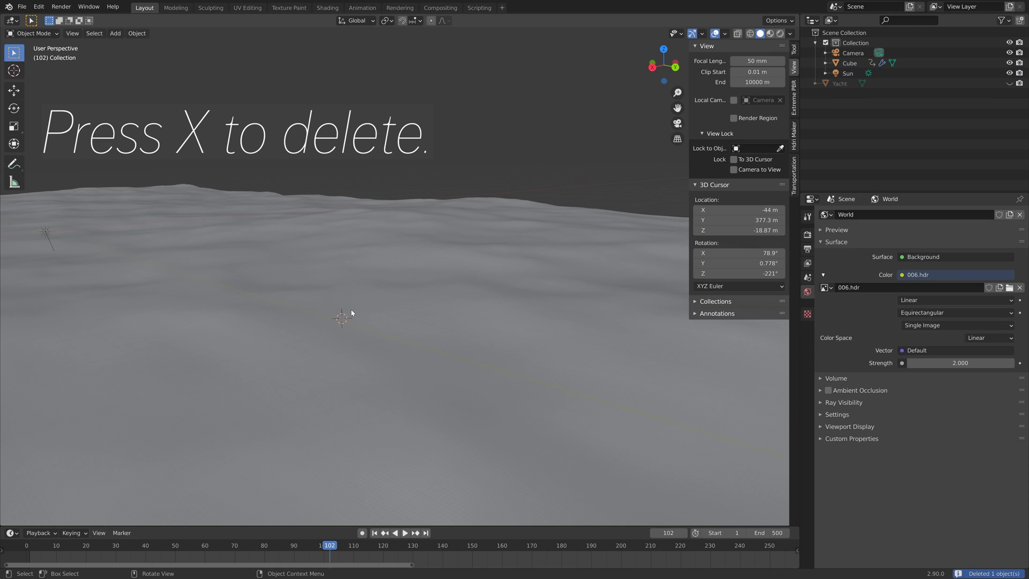
{"action": "left_click", "coordinate": [1009, 84]}
{"action": "scroll", "coordinate": [376, 268], "scroll_direction": "down", "scroll_amount": 4}
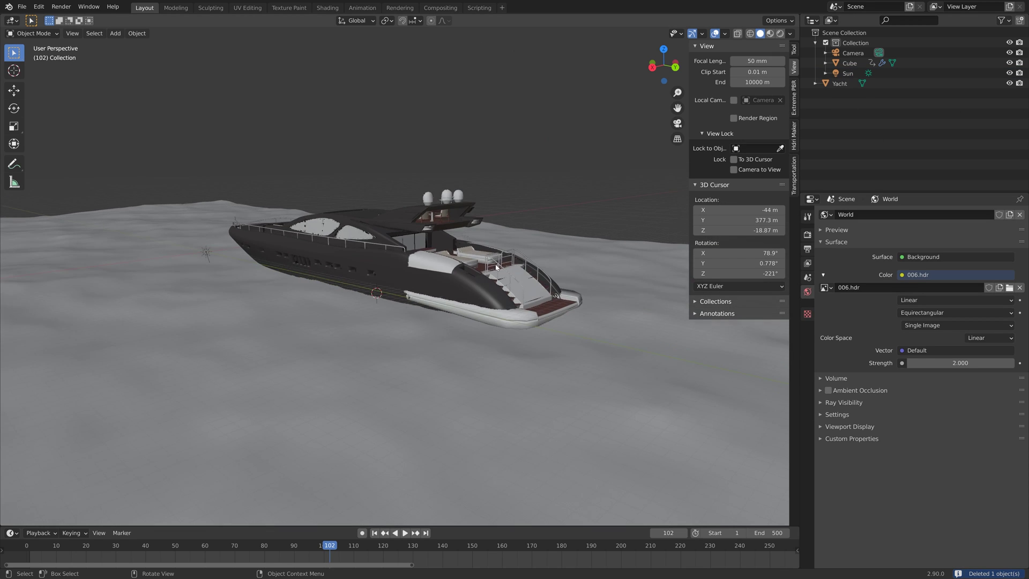
Add a plane at the 3D cursor and scale it up uniformly by about 116.8.
{"action": "middle_click_drag", "start_coordinate": [429, 204], "coordinate": [340, 266]}
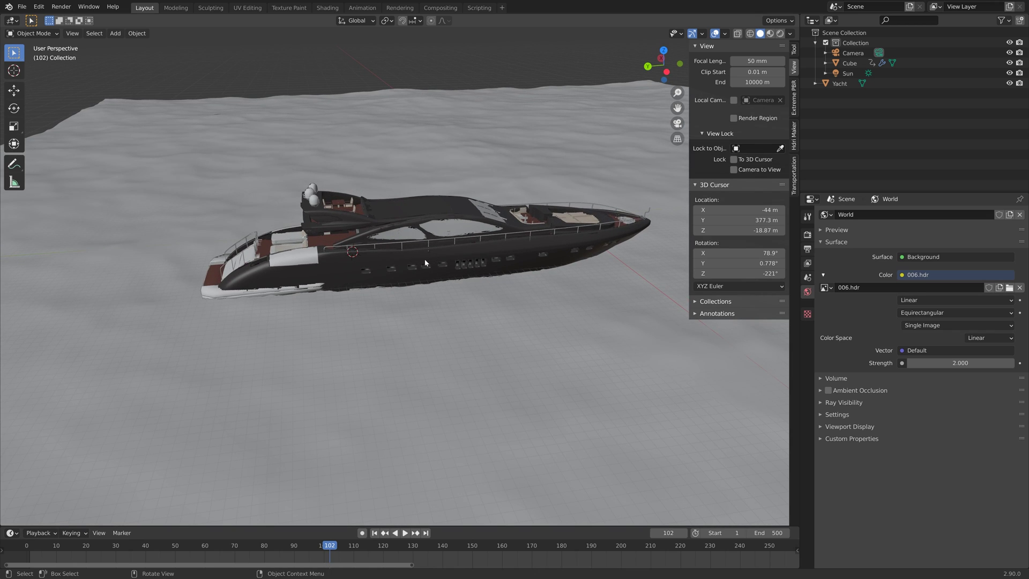
{"action": "key", "text": "shift+a"}
{"action": "mouse_move", "coordinate": [464, 262]}
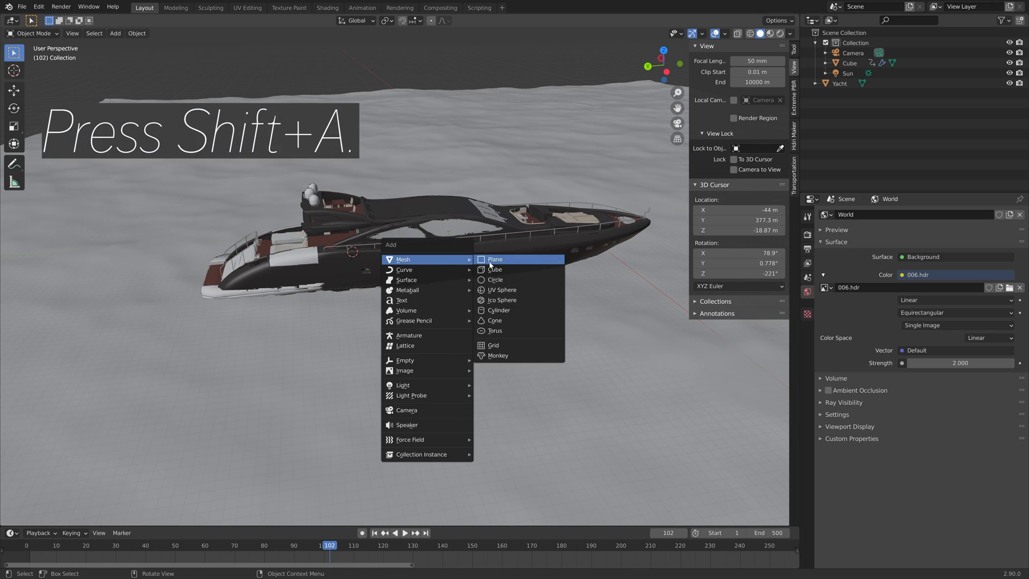
{"action": "left_click", "coordinate": [490, 260]}
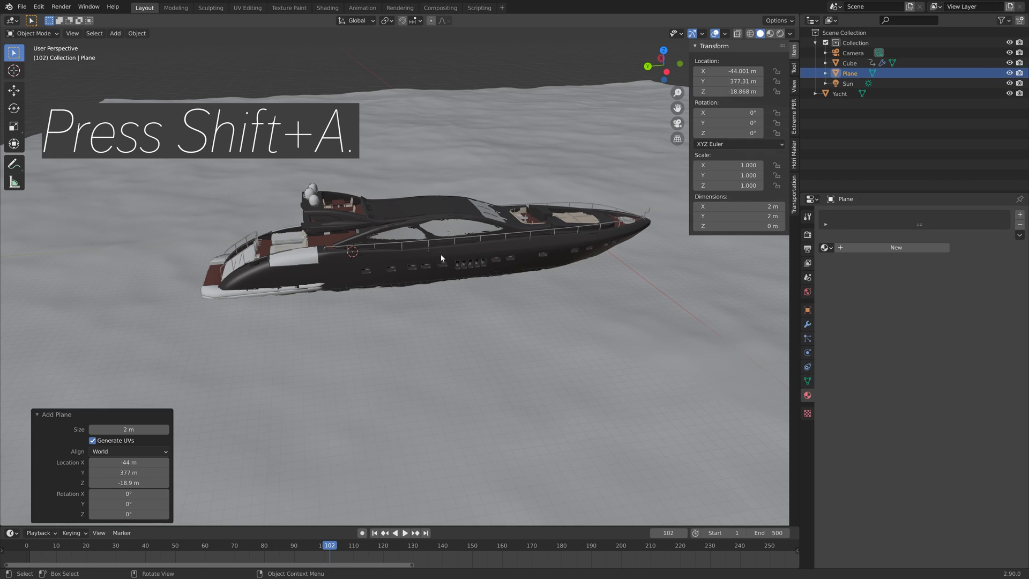
{"action": "key", "text": "s"}
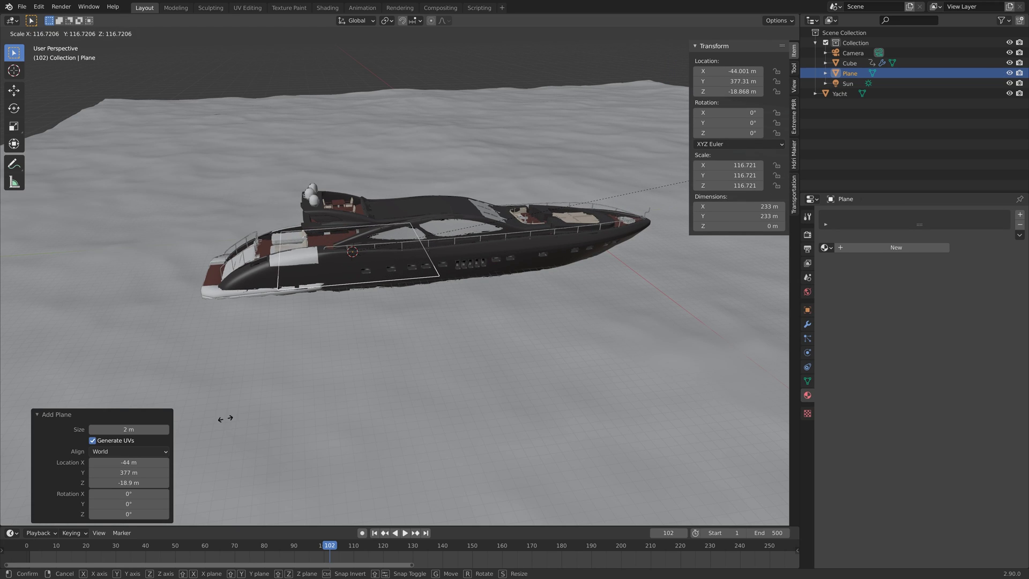
{"action": "left_click", "coordinate": [212, 459]}
Move the plane about -63 m along X to centre it on the yacht and scale it along X by about 0.63.
{"action": "middle_click_drag", "start_coordinate": [413, 309], "coordinate": [524, 342]}
{"action": "key", "text": "g"}
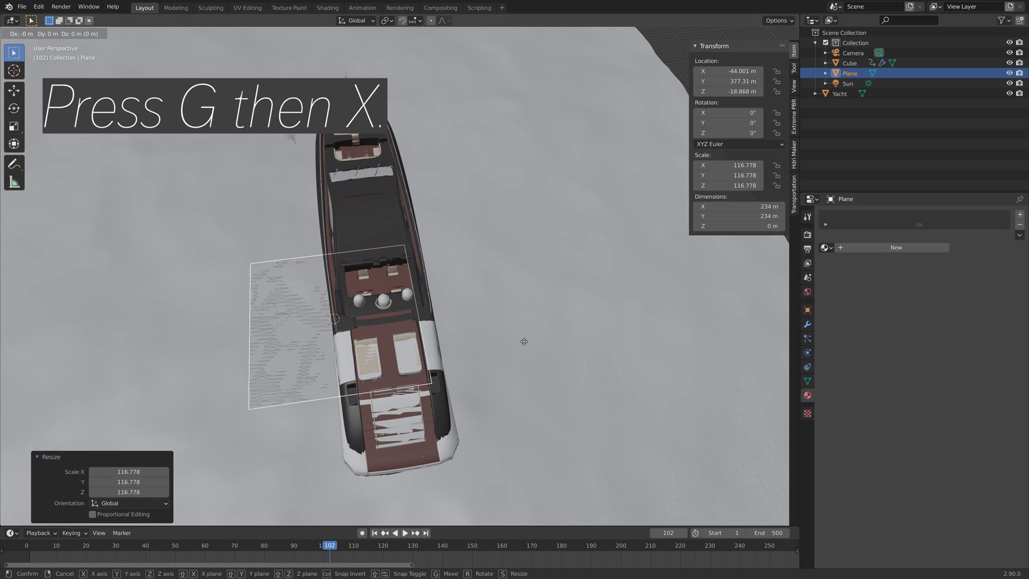
{"action": "key", "text": "x"}
{"action": "left_click", "coordinate": [582, 329]}
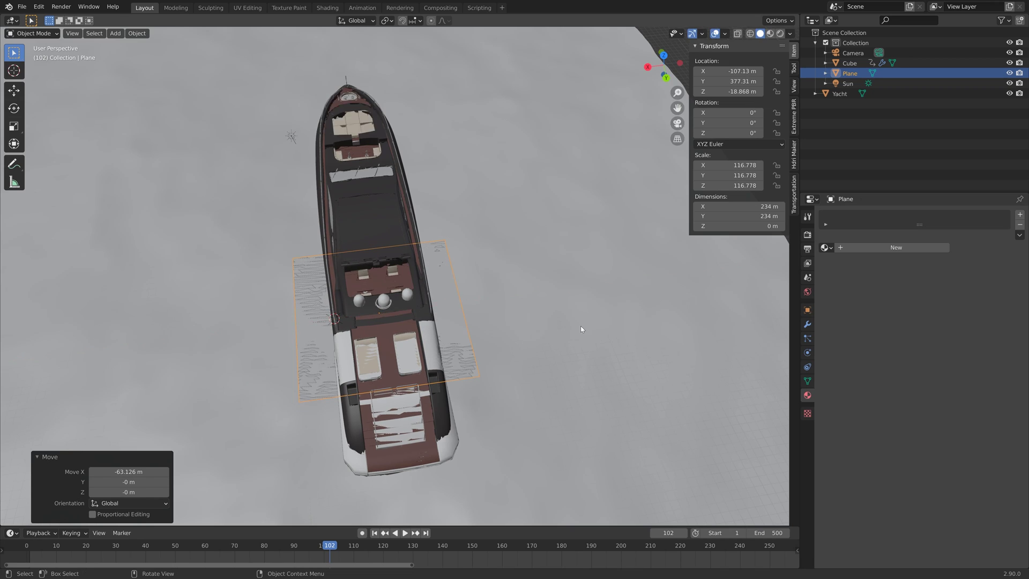
{"action": "key", "text": "s"}
{"action": "key", "text": "x"}
{"action": "left_click", "coordinate": [511, 315]}
Stretch the plane along Y by about 2.99 and move it about -126 m along Y to match the yacht's length.
{"action": "middle_click_drag", "start_coordinate": [510, 316], "coordinate": [503, 356]}
{"action": "key", "text": "s"}
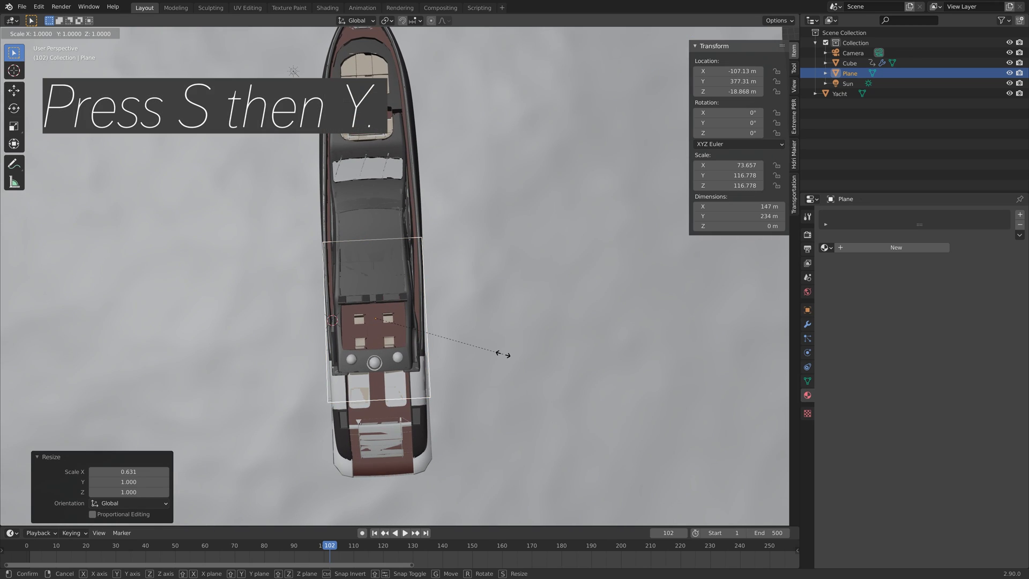
{"action": "key", "text": "y"}
{"action": "left_click", "coordinate": [750, 309]}
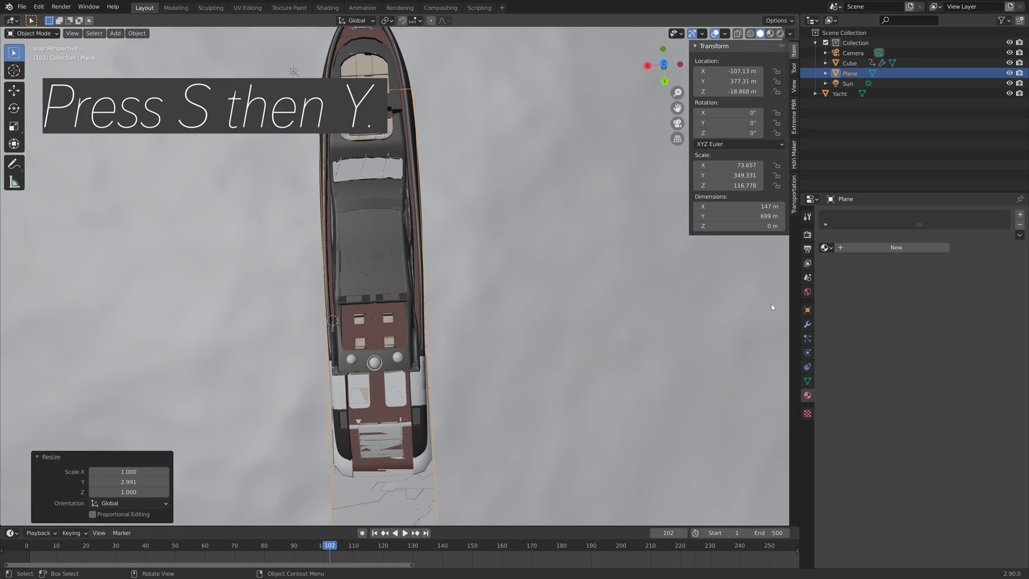
{"action": "key", "text": "g"}
{"action": "key", "text": "y"}
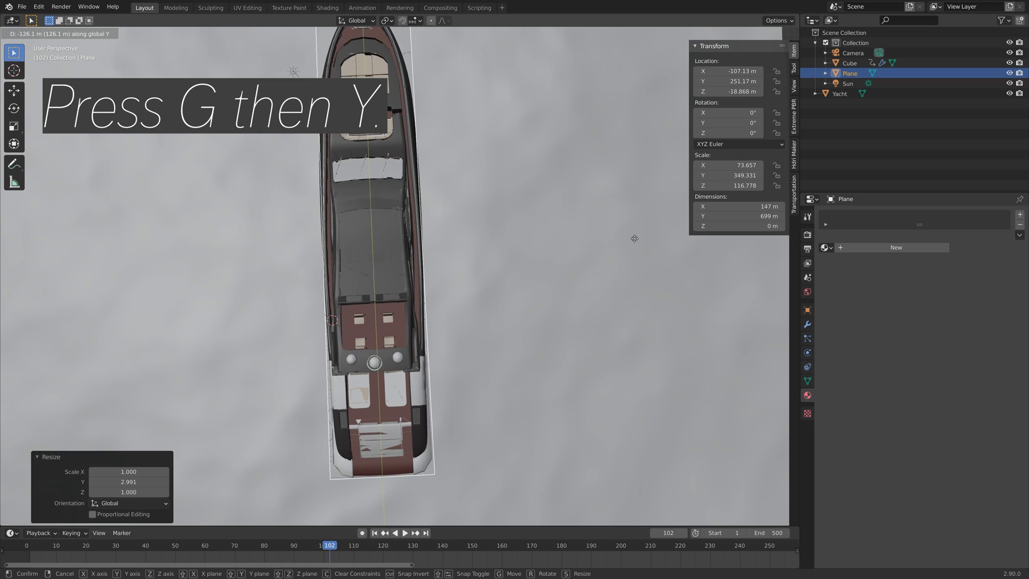
{"action": "left_click", "coordinate": [632, 237]}
Enlarge the plane slightly beyond the yacht's outline, scaling it by about 1.07 along Y and 1.18 along X.
{"action": "scroll", "coordinate": [471, 276], "scroll_direction": "down", "scroll_amount": 2}
{"action": "key", "text": "s"}
{"action": "key", "text": "y"}
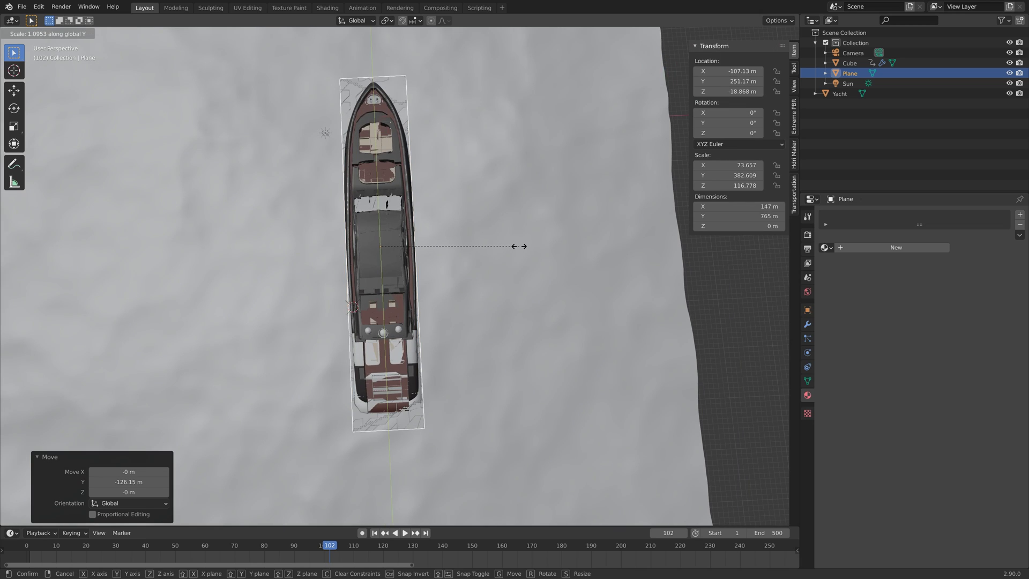
{"action": "left_click", "coordinate": [515, 248]}
{"action": "key", "text": "s"}
{"action": "key", "text": "x"}
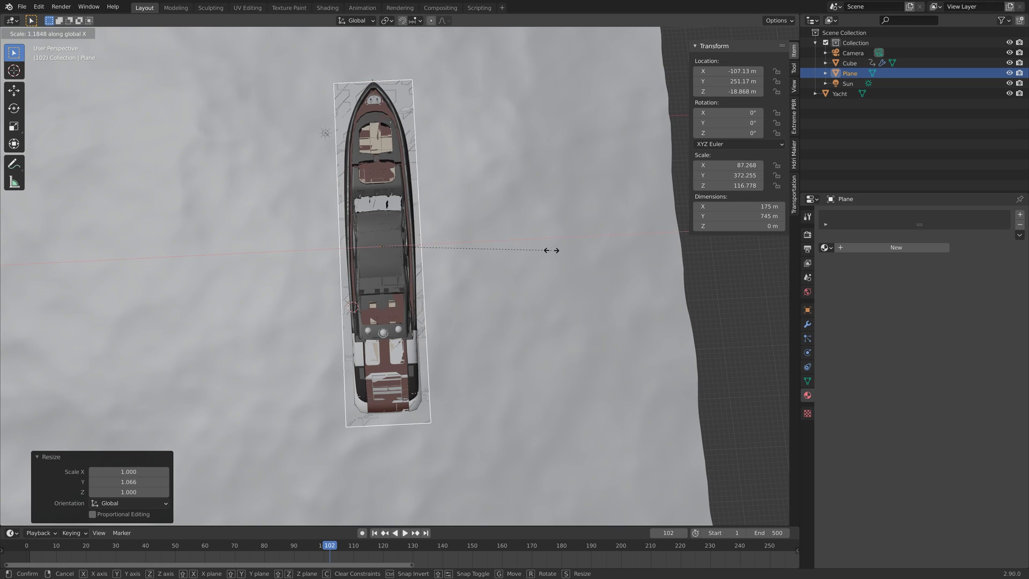
{"action": "left_click", "coordinate": [552, 250]}
Switch to wireframe shading and, in Edit Mode, add 17 evenly spaced loop cuts across the plane's length.
{"action": "middle_click_drag", "start_coordinate": [551, 250], "coordinate": [422, 244]}
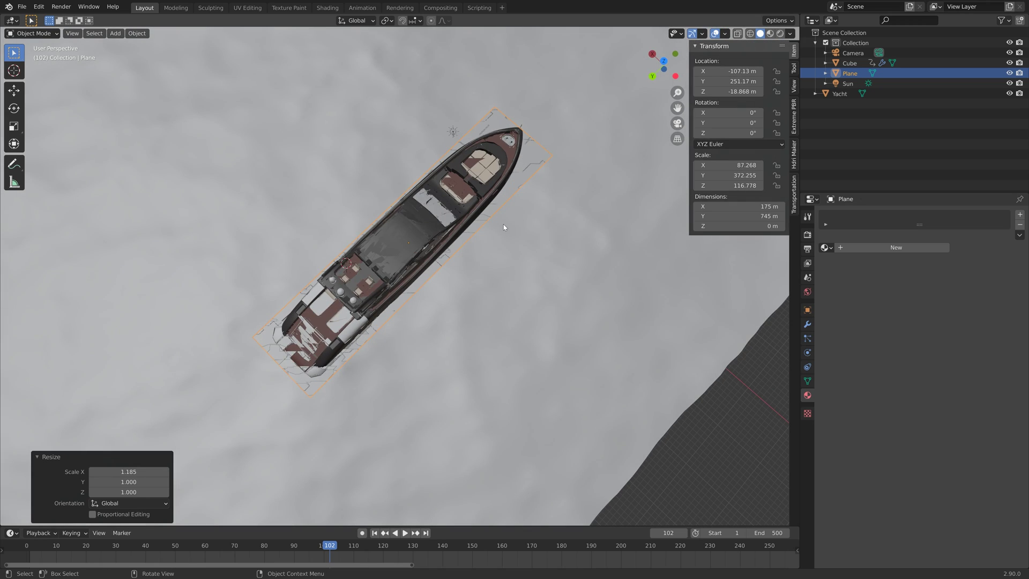
{"action": "left_click", "coordinate": [750, 34]}
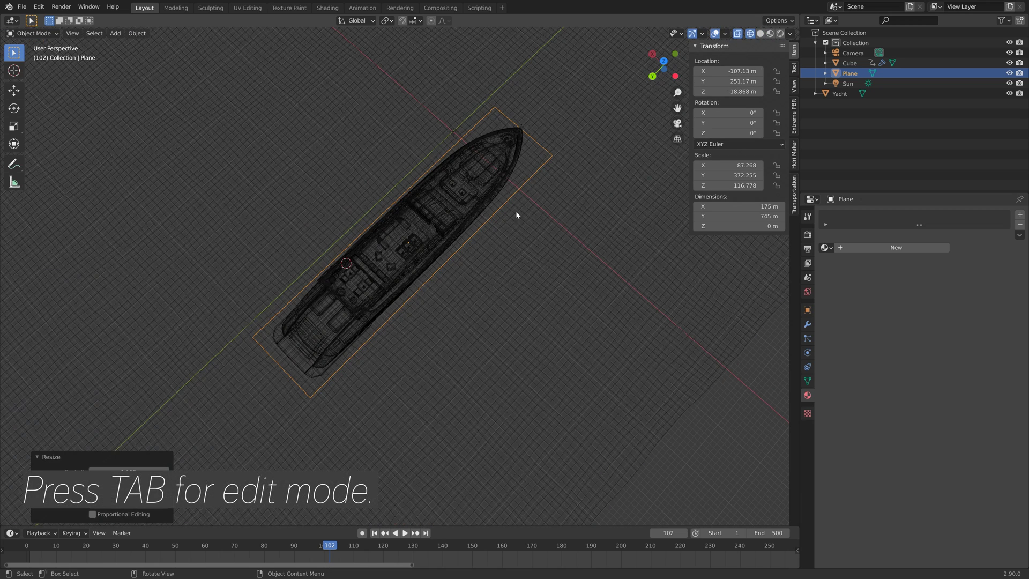
{"action": "key", "text": "Tab"}
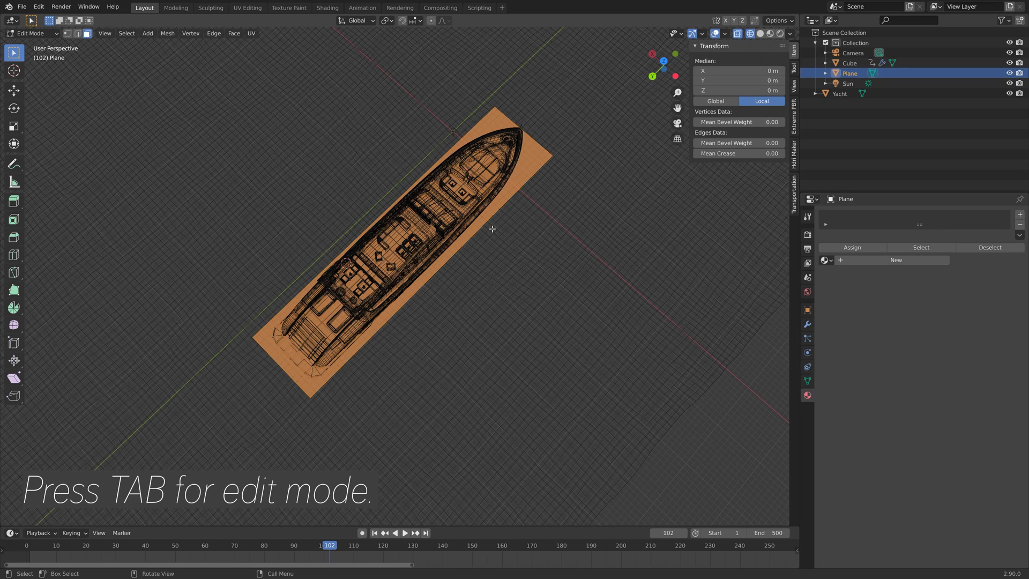
{"action": "key", "text": "ctrl+r"}
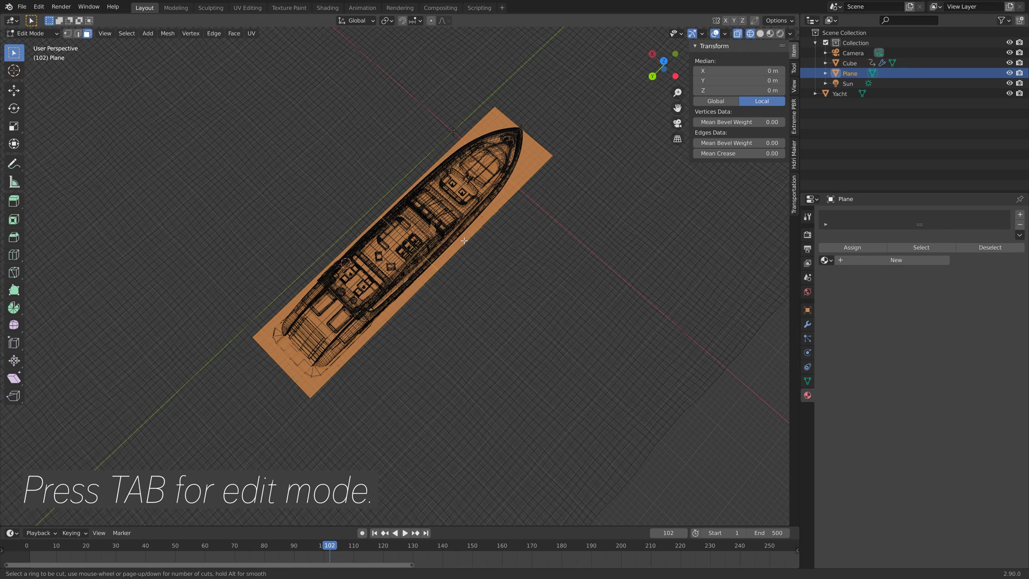
{"action": "scroll", "coordinate": [464, 241], "scroll_direction": "up", "scroll_amount": 4}
{"action": "scroll", "coordinate": [464, 240], "scroll_direction": "up", "scroll_amount": 12}
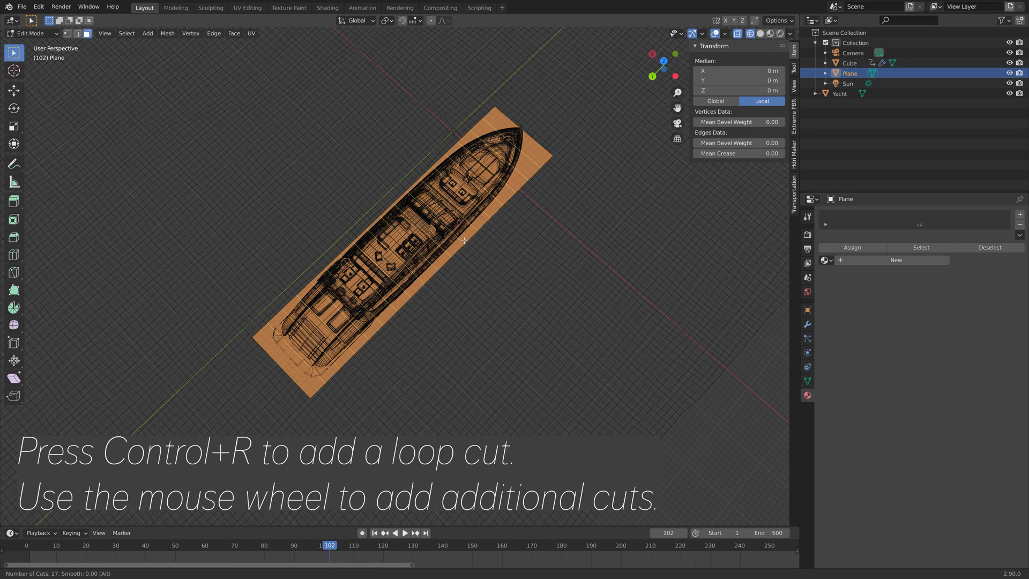
{"action": "left_click", "coordinate": [464, 240]}
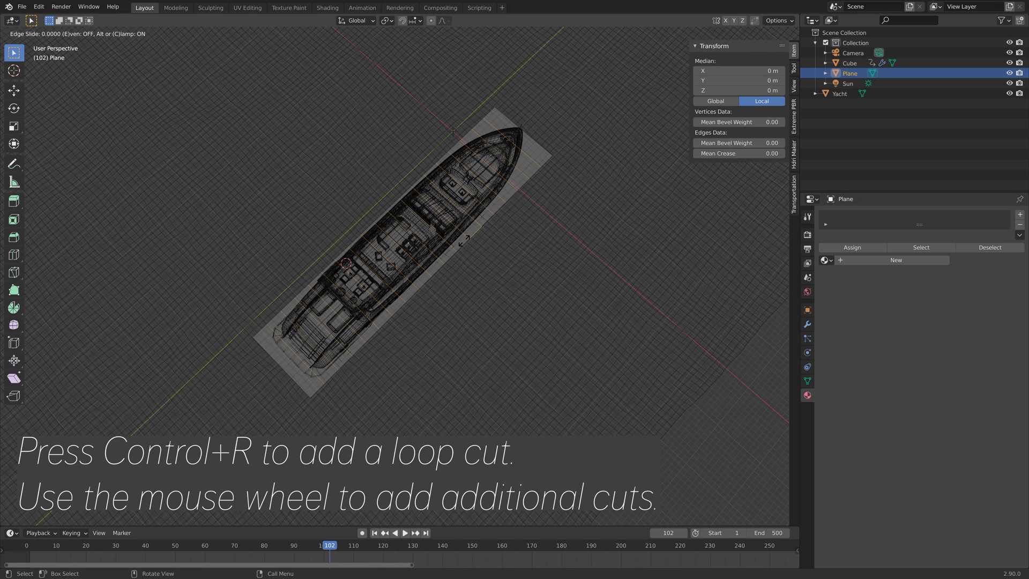
{"action": "left_click", "coordinate": [464, 240]}
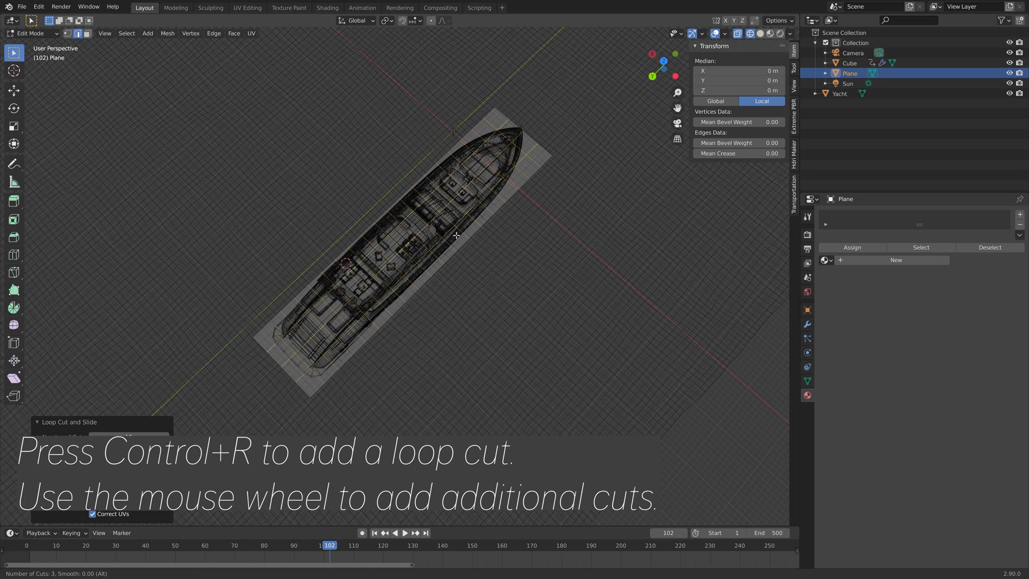
Add four evenly spaced loop cuts running lengthwise along the plane without sliding them.
{"action": "scroll", "coordinate": [456, 235], "scroll_direction": "up", "scroll_amount": 1}
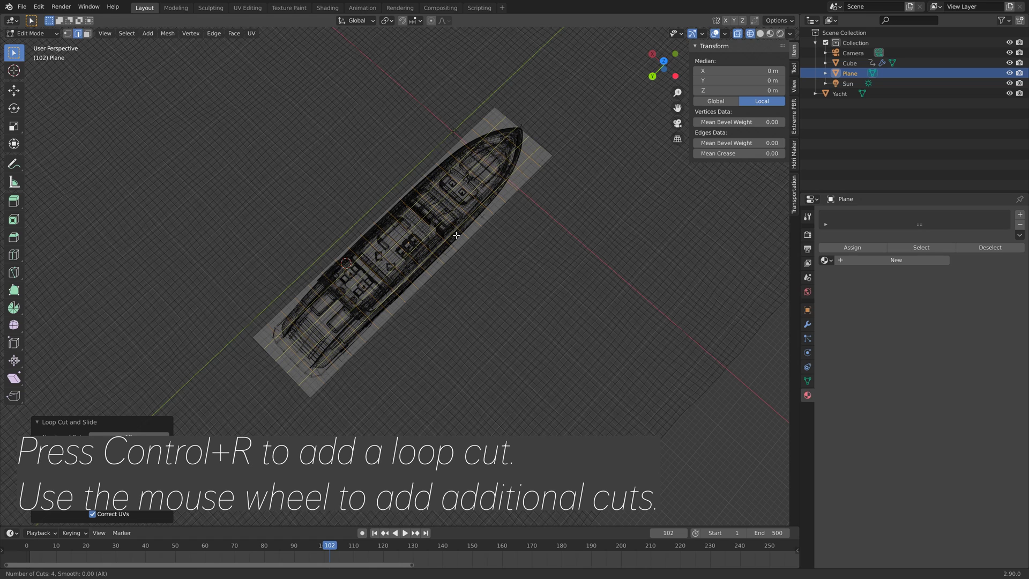
{"action": "left_click", "coordinate": [456, 236]}
{"action": "right_click", "coordinate": [456, 235]}
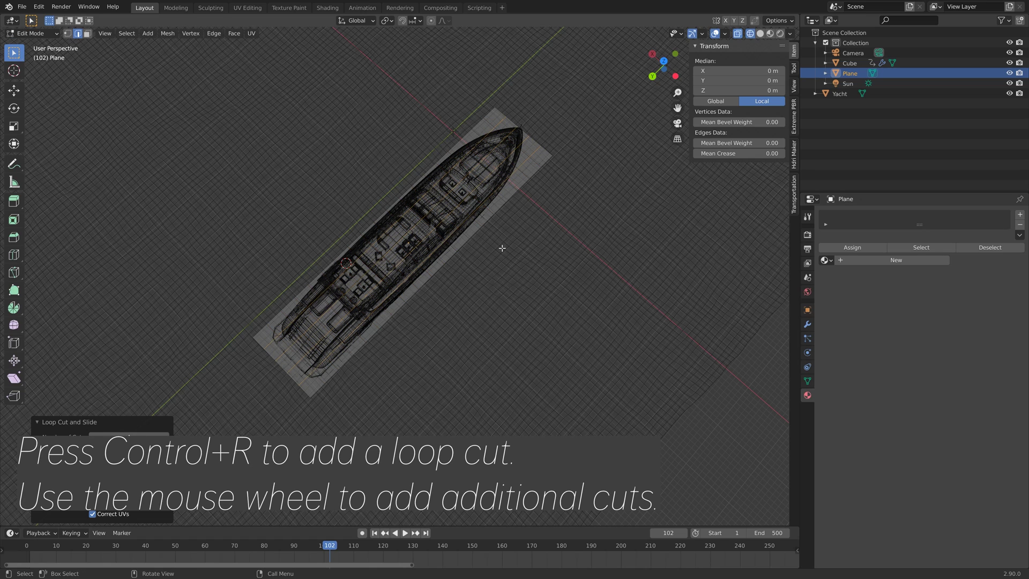
Create a vertex group containing all of the plane's vertices, and return to Object Mode with solid shading.
{"action": "key", "text": "a"}
{"action": "middle_click_drag", "start_coordinate": [501, 246], "coordinate": [530, 231]}
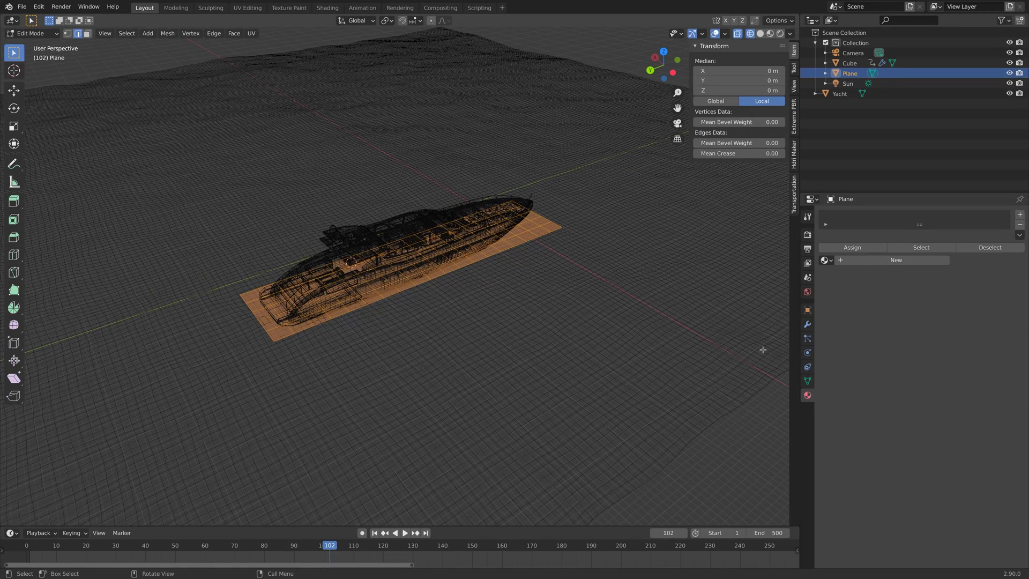
{"action": "left_click", "coordinate": [807, 382]}
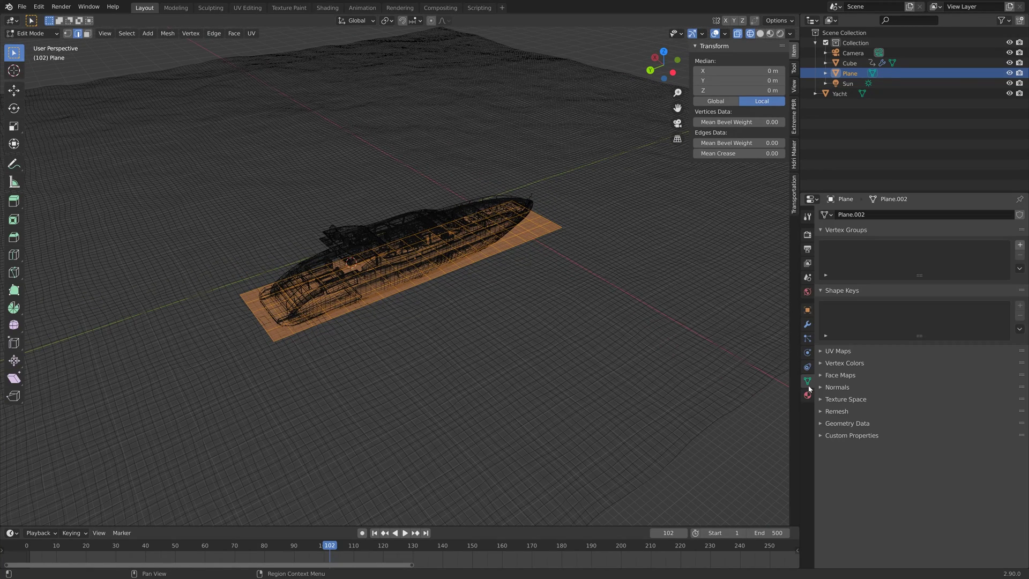
{"action": "left_click", "coordinate": [1020, 245]}
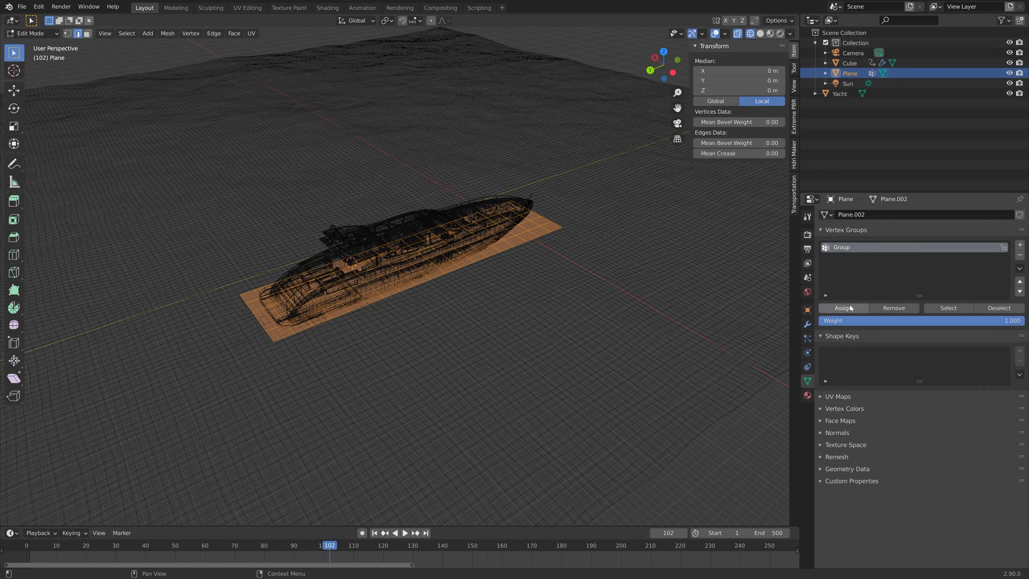
{"action": "key", "text": "Tab"}
{"action": "mouse_move", "coordinate": [525, 266]}
{"action": "middle_mouse_down"}
{"action": "mouse_move", "coordinate": [508, 253]}
{"action": "mouse_move", "coordinate": [539, 239]}
{"action": "mouse_move", "coordinate": [541, 257]}
{"action": "middle_mouse_up"}
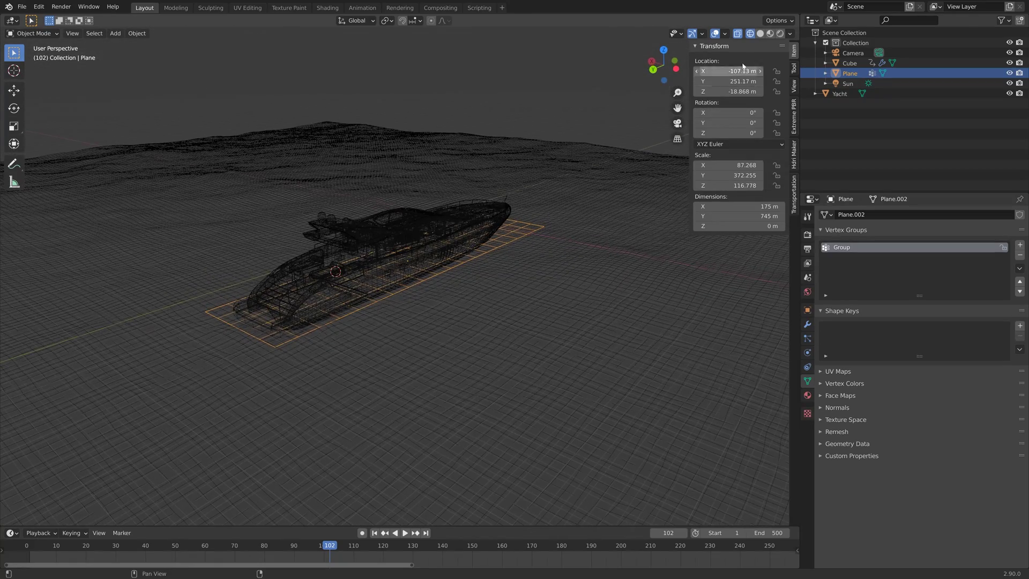
{"action": "left_click", "coordinate": [760, 34]}
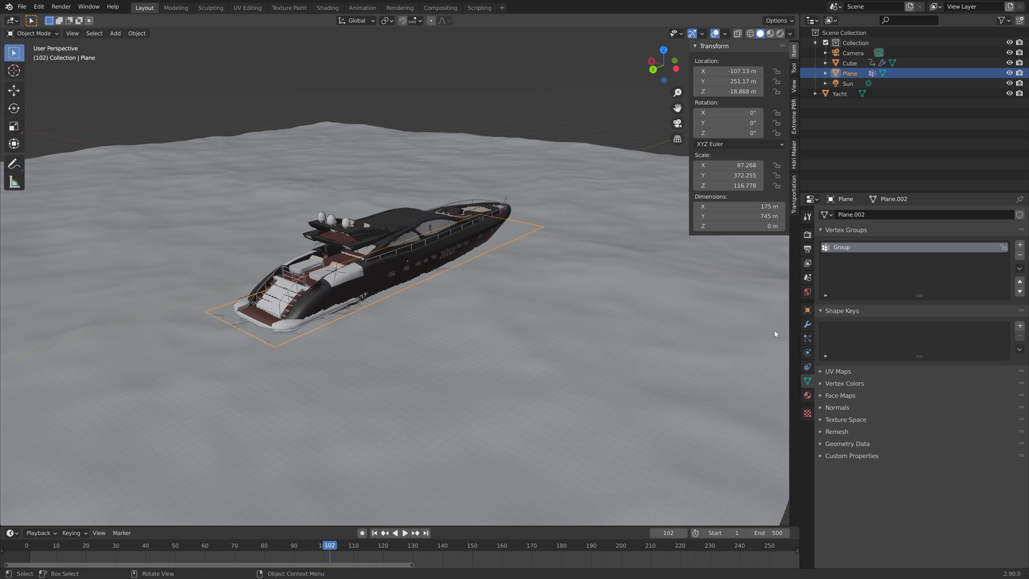
Add a Shrinkwrap modifier to the plane with the ocean object Cube as its target.
{"action": "left_click", "coordinate": [807, 324]}
{"action": "left_click", "coordinate": [844, 214]}
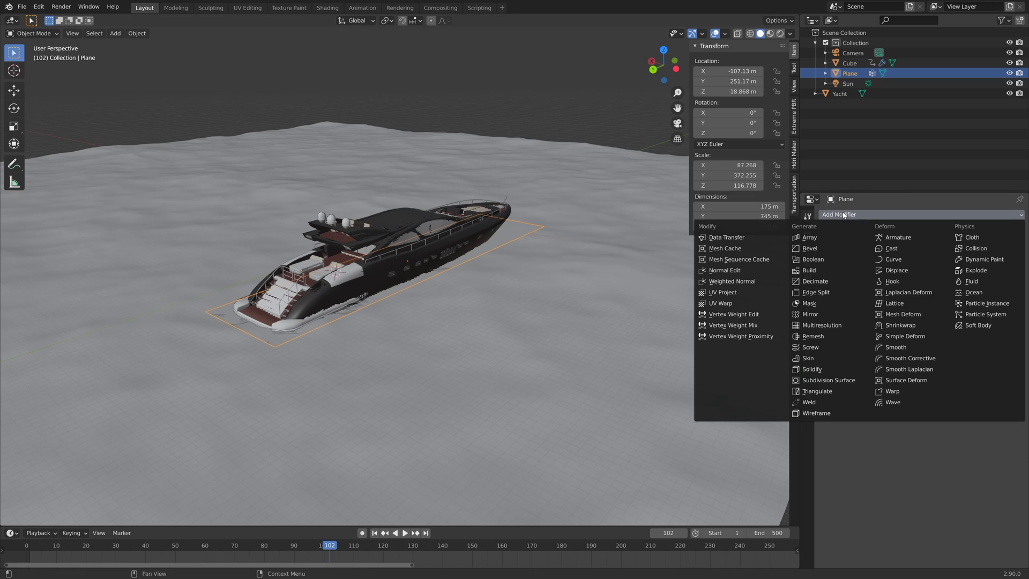
{"action": "left_click", "coordinate": [907, 326]}
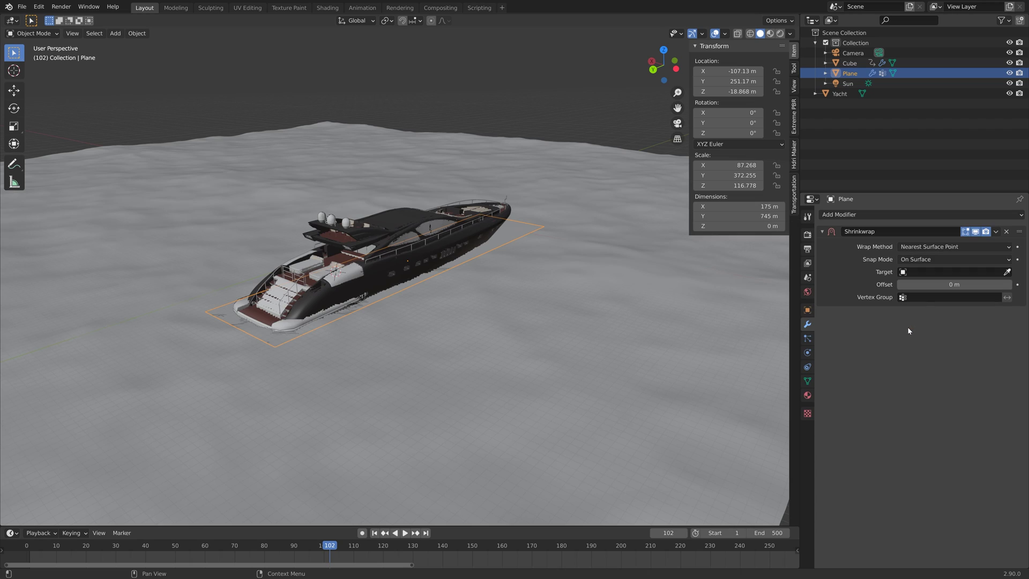
{"action": "left_click", "coordinate": [1008, 272]}
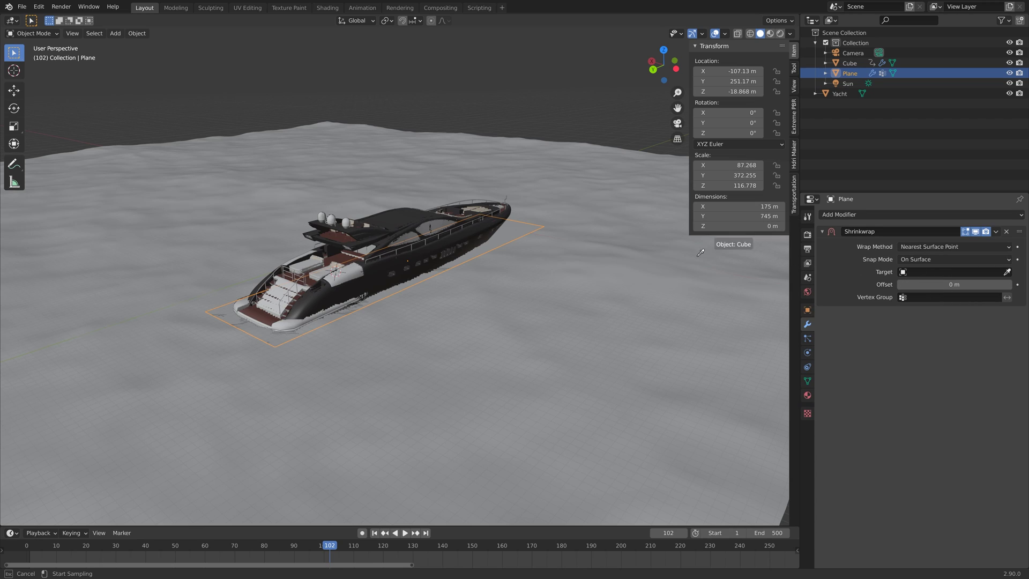
{"action": "left_click", "coordinate": [560, 245]}
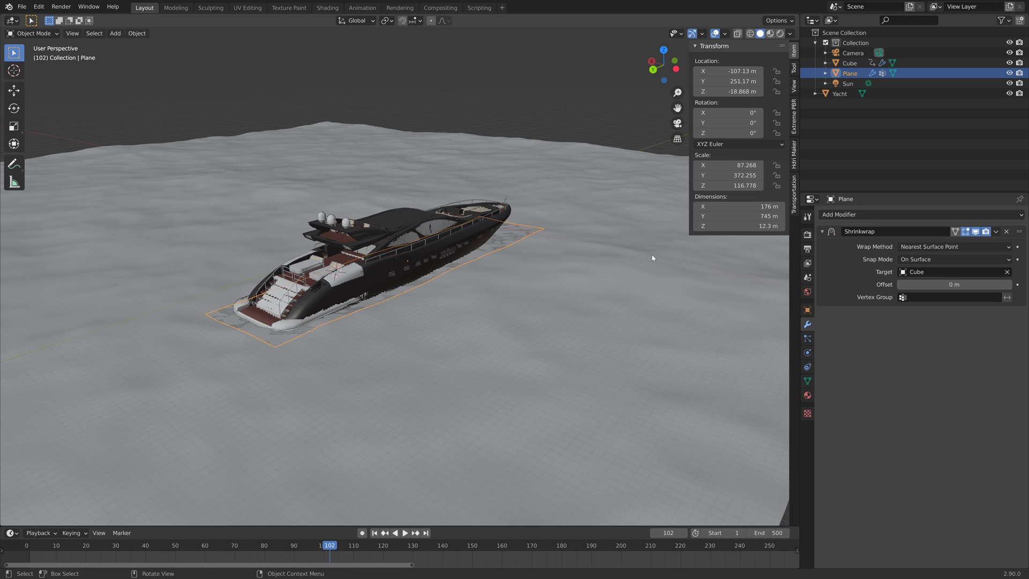
Play the animation to check how the shrinkwrapped plane follows the waves around the yacht, and stop playback.
{"action": "scroll", "coordinate": [471, 273], "scroll_direction": "up", "scroll_amount": 2}
{"action": "key", "text": "space"}
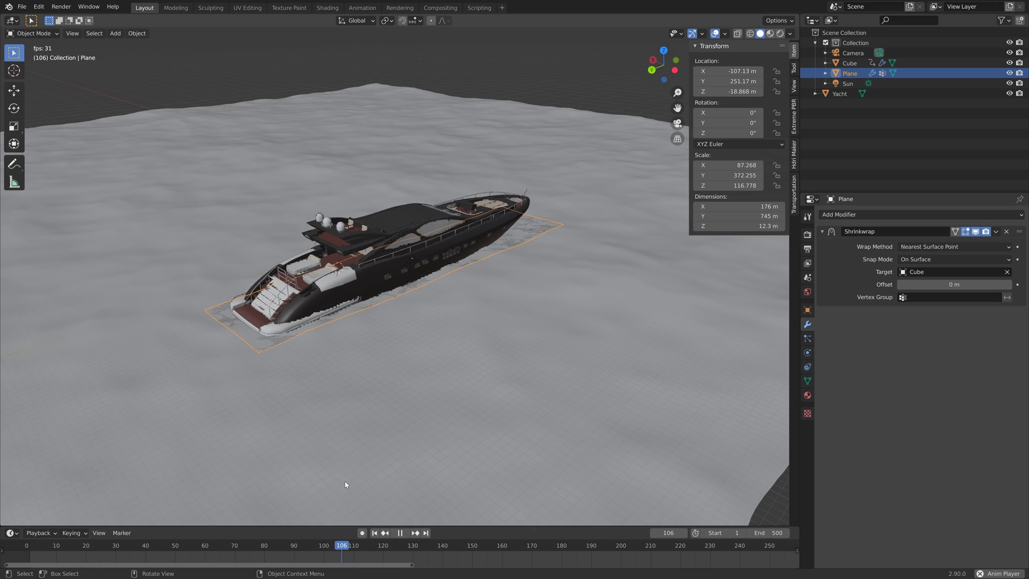
{"action": "mouse_move", "coordinate": [429, 336]}
{"action": "middle_mouse_down"}
{"action": "mouse_move", "coordinate": [398, 311]}
{"action": "mouse_move", "coordinate": [417, 328]}
{"action": "middle_mouse_up"}
{"action": "scroll", "coordinate": [417, 329], "scroll_direction": "down", "scroll_amount": 5}
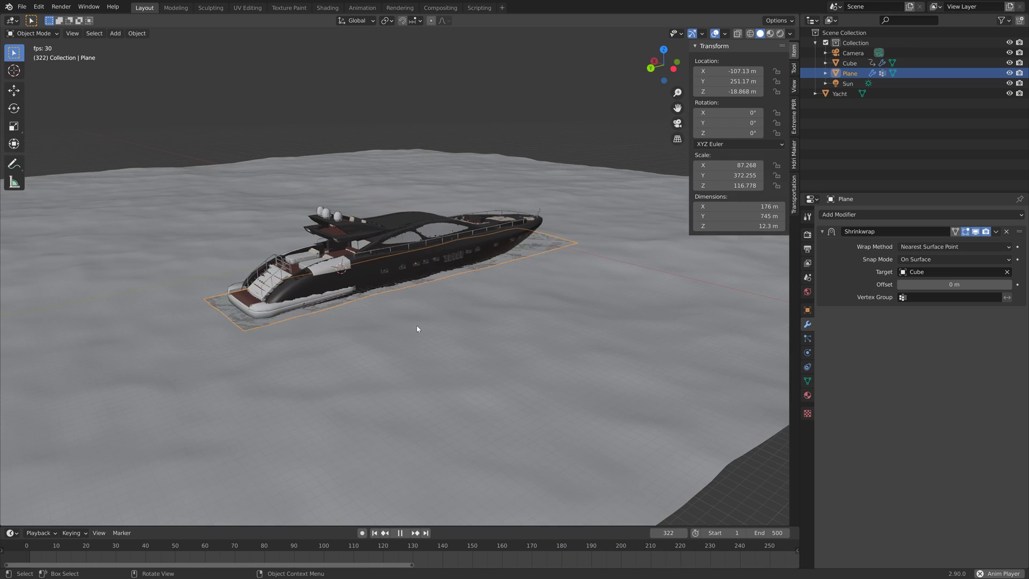
{"action": "key", "text": "space"}
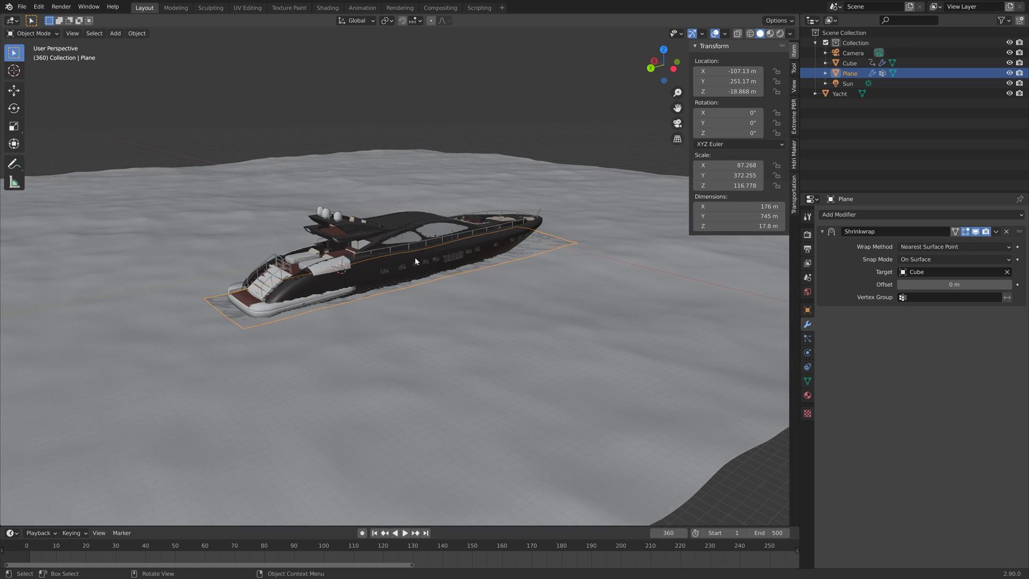
In Edit Mode from the side view, lower all of the yacht's geometry along Z to a local median height of about 3.6 m.
{"action": "left_click", "coordinate": [398, 229]}
{"action": "middle_click_drag", "start_coordinate": [400, 229], "coordinate": [425, 241]}
{"action": "key", "text": "KP_1"}
{"action": "key", "text": "KP_3"}
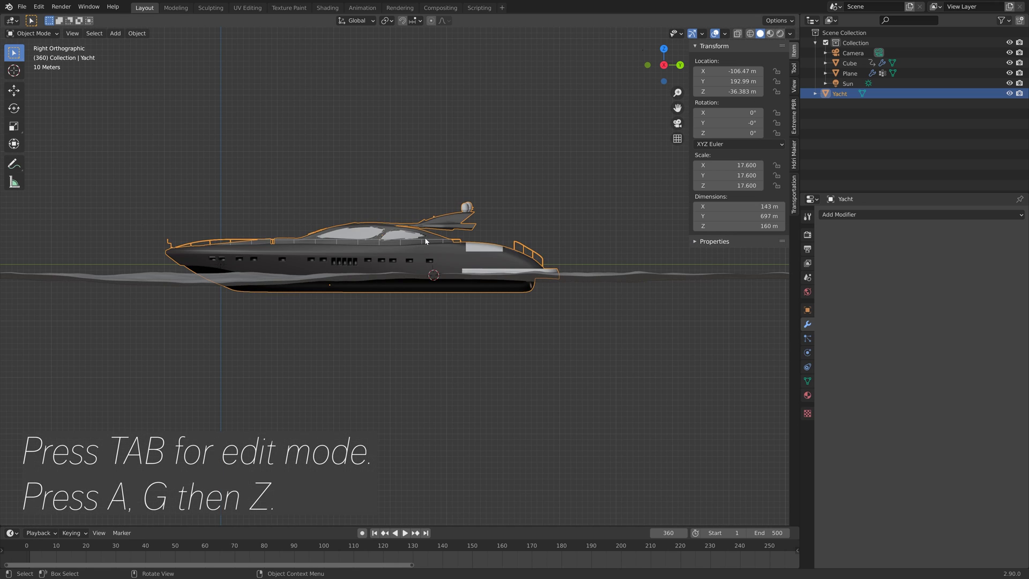
{"action": "key", "text": "Tab"}
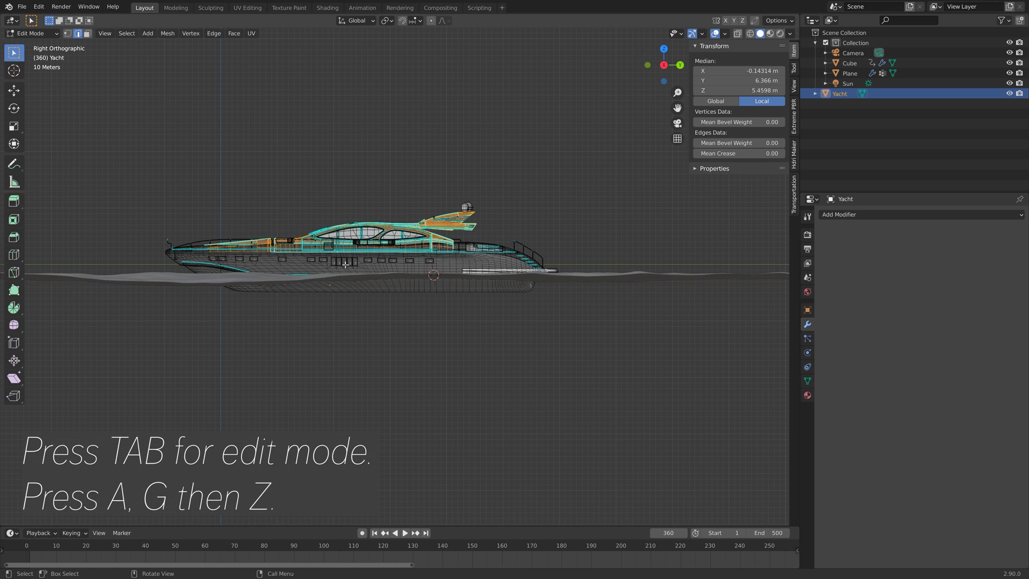
{"action": "key", "text": "a"}
{"action": "key", "text": "g"}
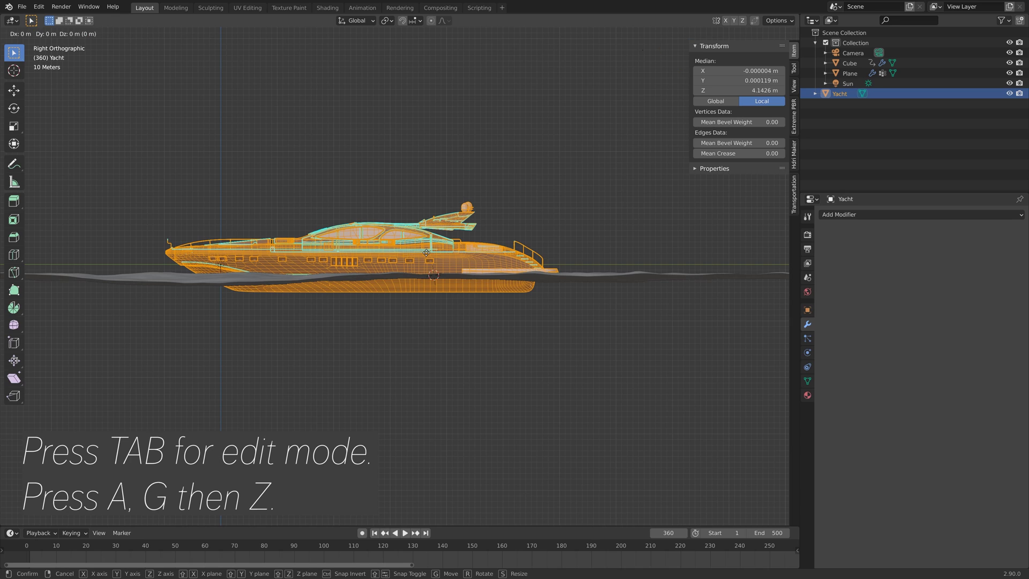
{"action": "key", "text": "z"}
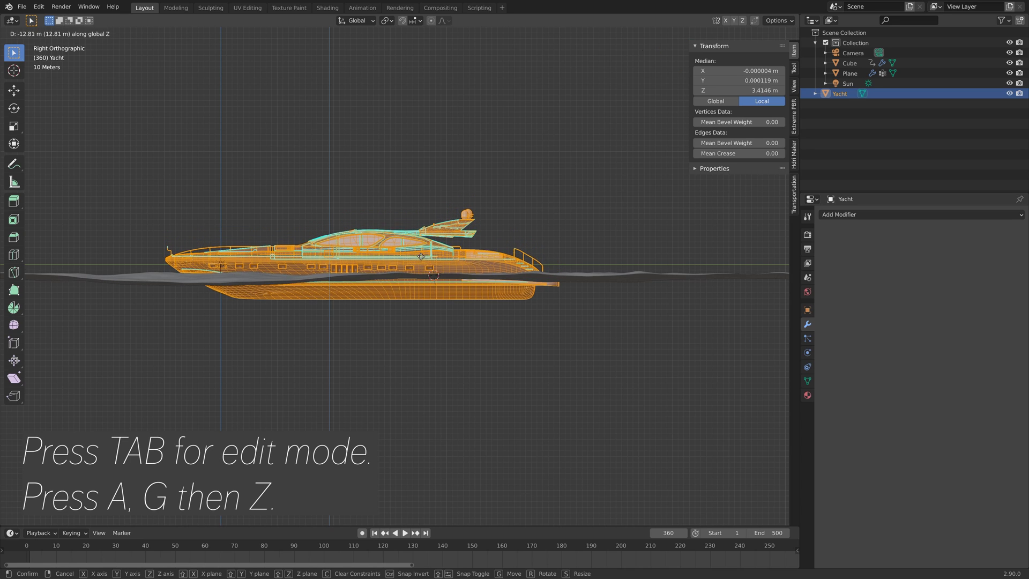
{"action": "left_click", "coordinate": [421, 258]}
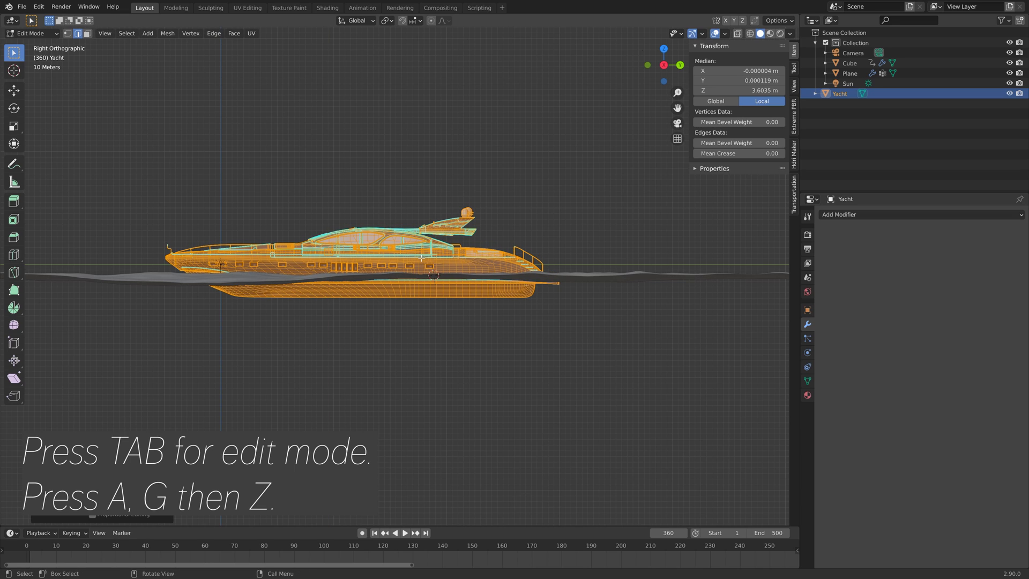
Return to Object Mode and raise the yacht along Z by about 7.12 m.
{"action": "key", "text": "Tab"}
{"action": "key", "text": "g"}
{"action": "key", "text": "z"}
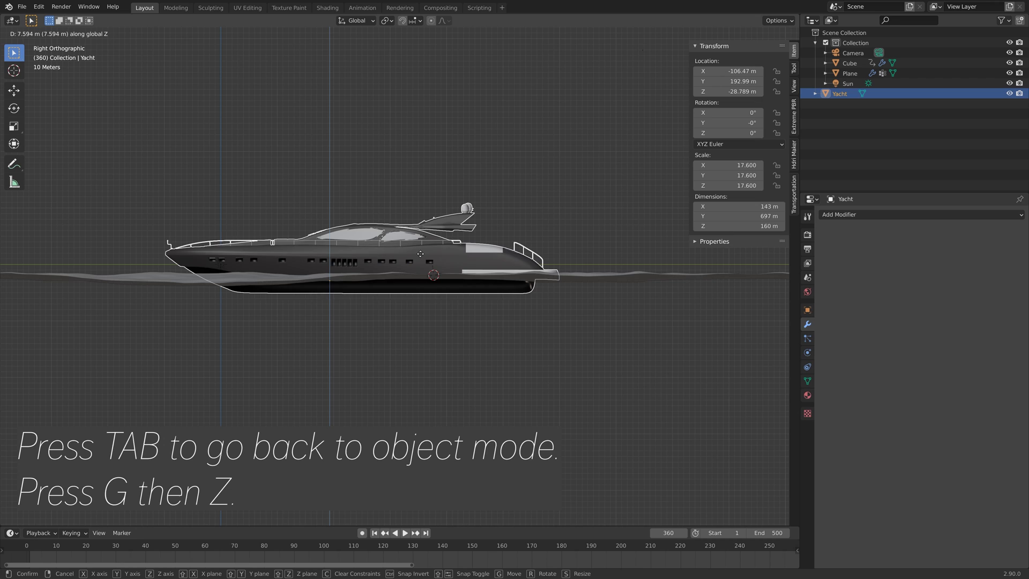
{"action": "left_click", "coordinate": [421, 257]}
{"action": "middle_click_drag", "start_coordinate": [421, 257], "coordinate": [342, 294]}
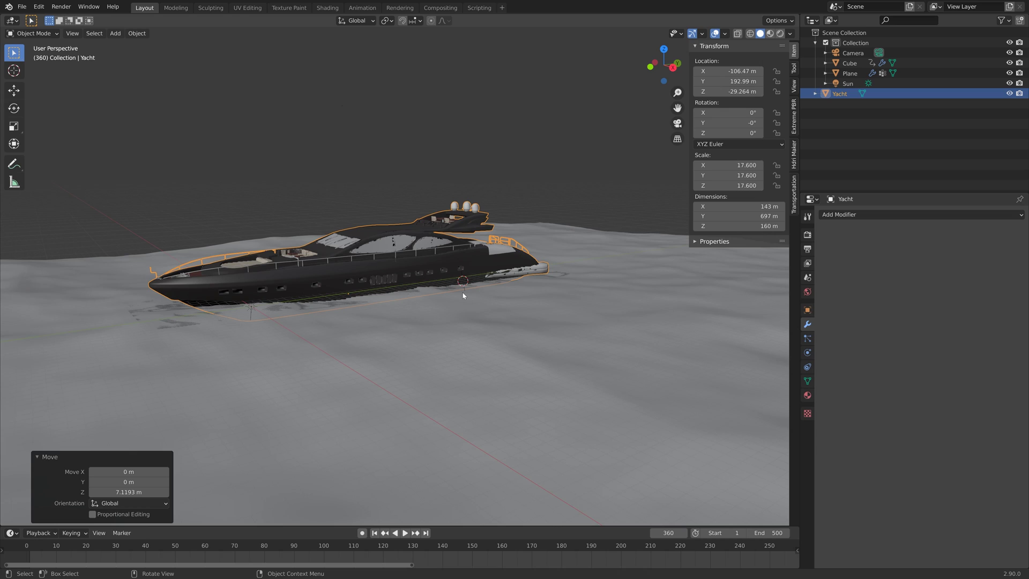
Add a Copy Location constraint to the yacht, targeting Plane with the vertex group Group, and collapse its settings.
{"action": "left_click", "coordinate": [808, 368]}
{"action": "left_click", "coordinate": [868, 214]}
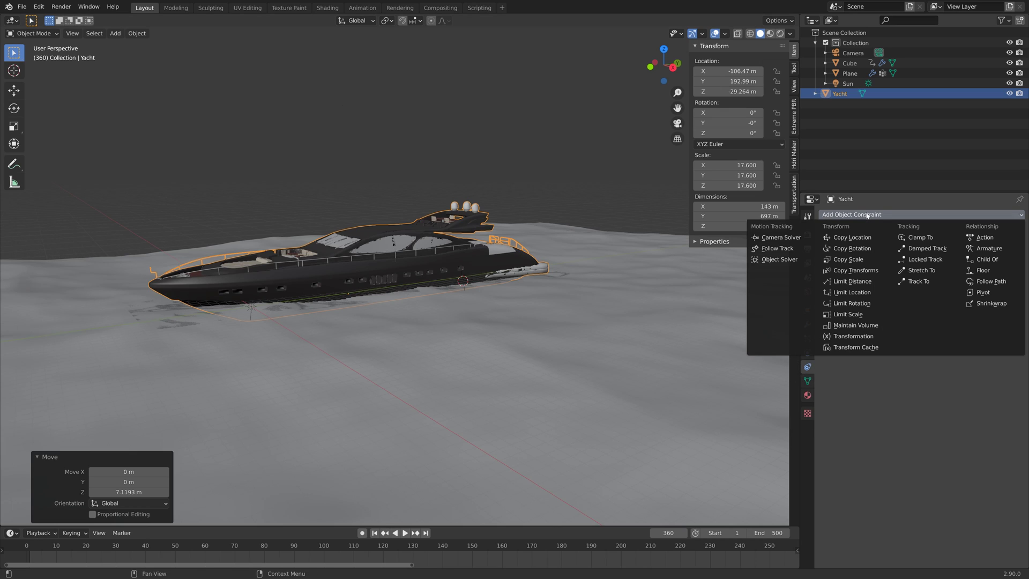
{"action": "left_click", "coordinate": [856, 238]}
{"action": "left_click", "coordinate": [1006, 248]}
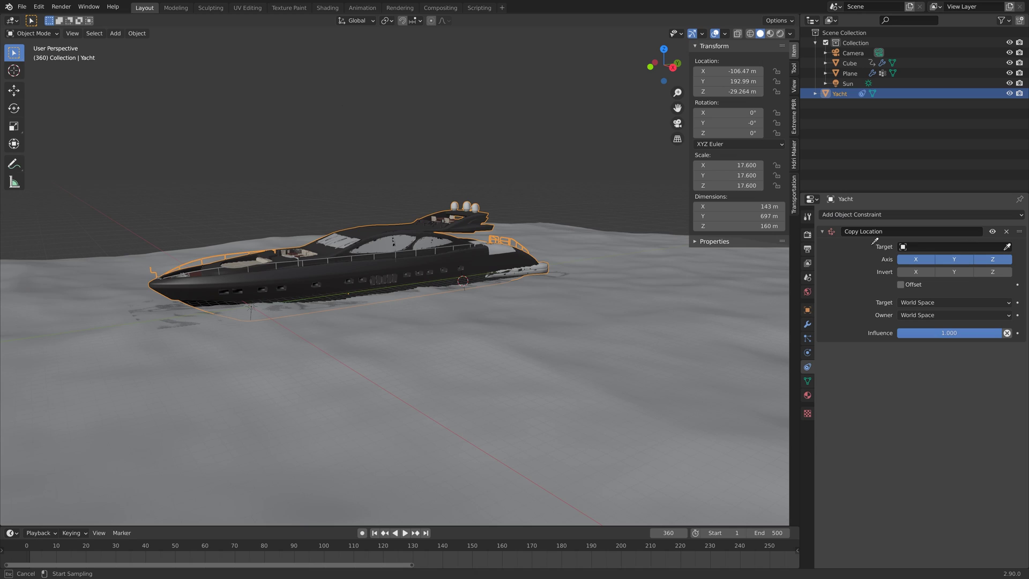
{"action": "left_click", "coordinate": [561, 268]}
{"action": "left_click", "coordinate": [920, 259]}
{"action": "left_click", "coordinate": [920, 275]}
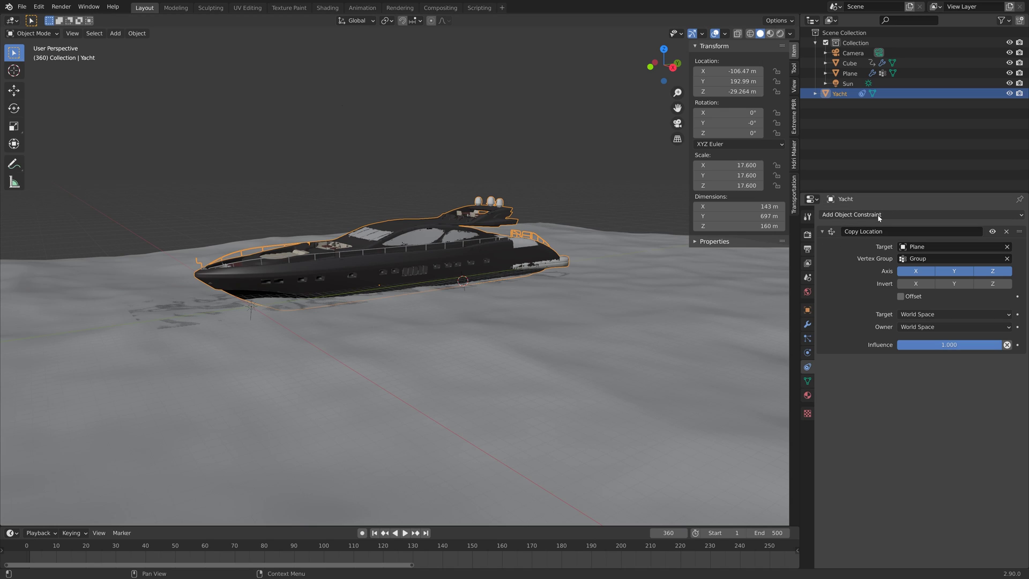
{"action": "left_click", "coordinate": [823, 232]}
Add a Copy Rotation constraint to the yacht, targeting Plane with the vertex group Group.
{"action": "left_click", "coordinate": [857, 215]}
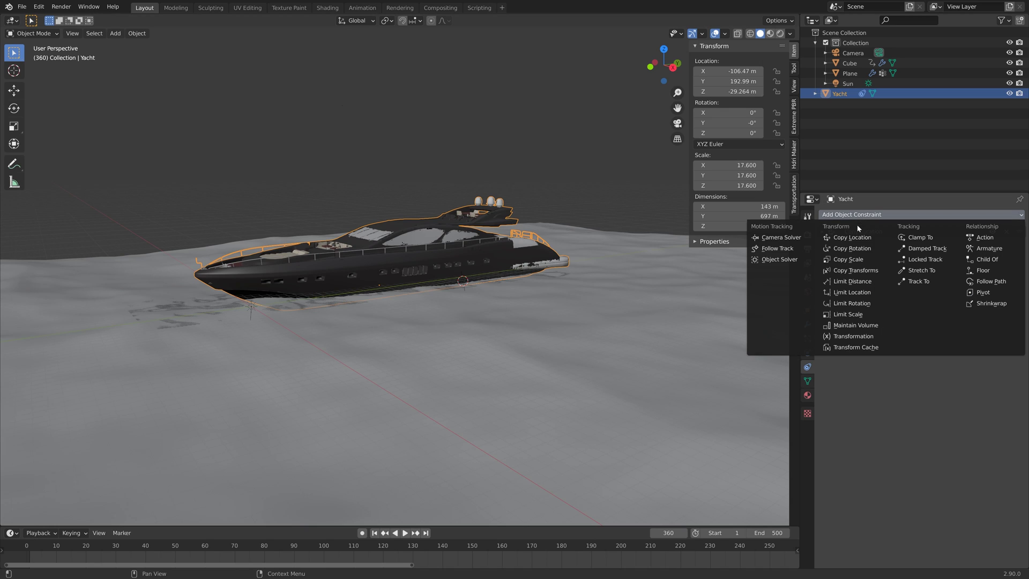
{"action": "left_click", "coordinate": [880, 248]}
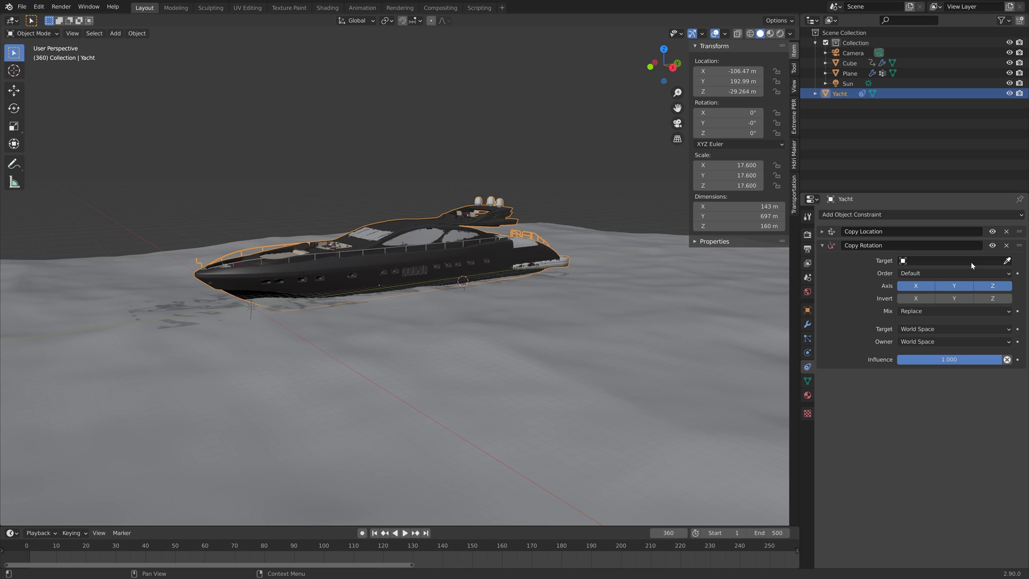
{"action": "left_click", "coordinate": [1007, 261]}
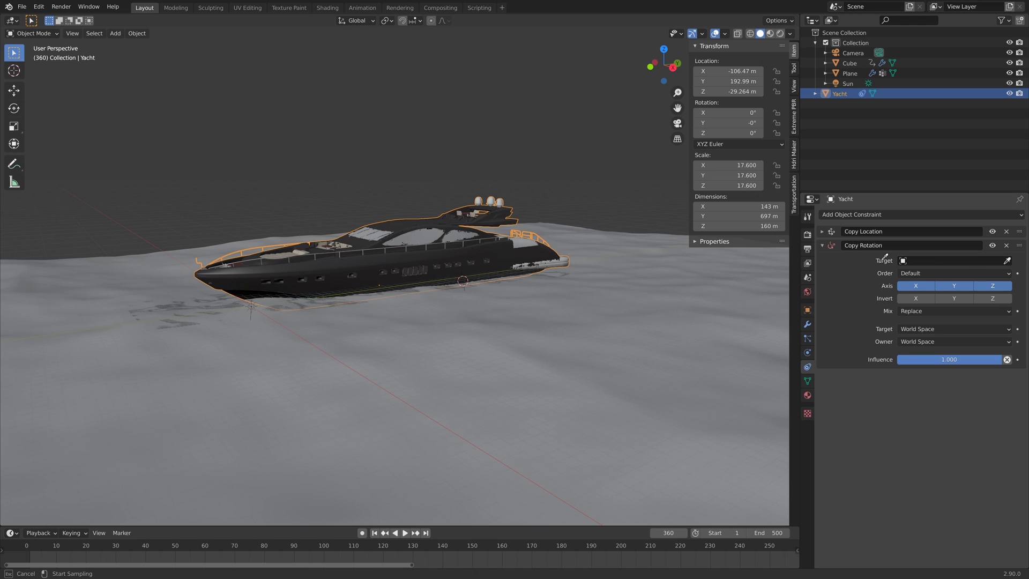
{"action": "left_click", "coordinate": [546, 272]}
{"action": "left_click", "coordinate": [958, 273]}
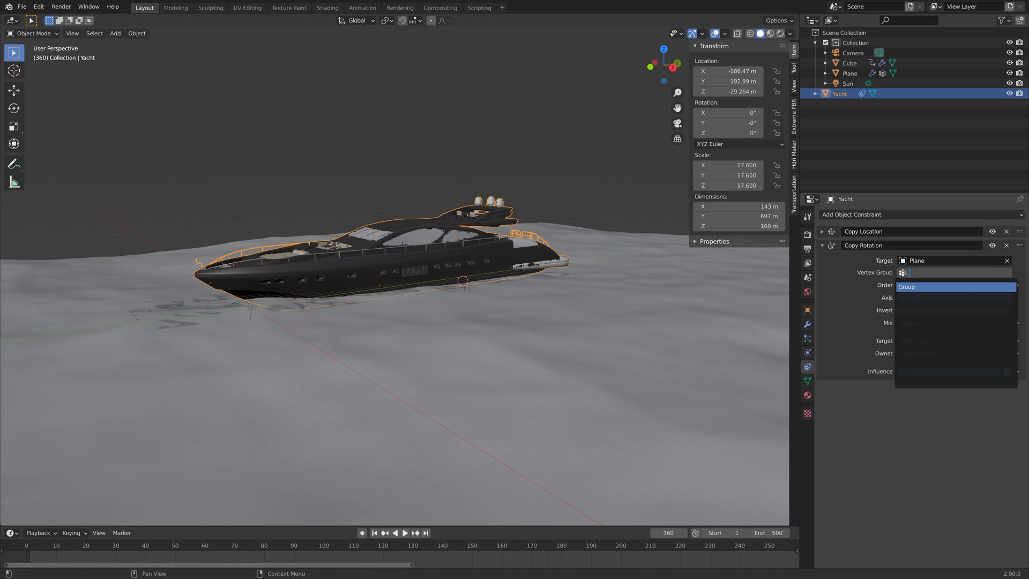
{"action": "left_click", "coordinate": [952, 289]}
Select the shrinkwrapped plane beneath the yacht.
{"action": "middle_click_drag", "start_coordinate": [643, 287], "coordinate": [423, 301]}
{"action": "left_click", "coordinate": [416, 293]}
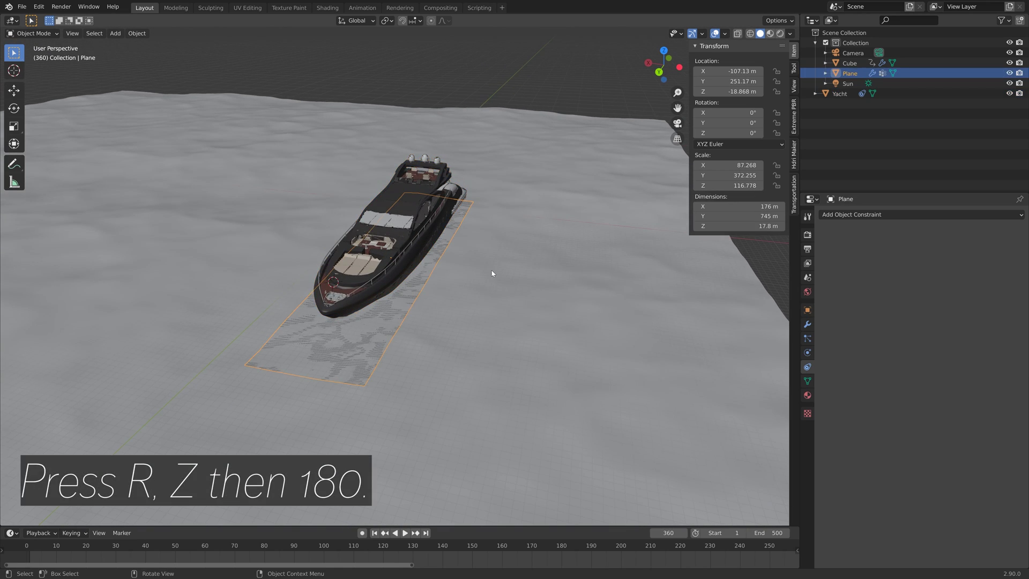
{"action": "key", "text": "r"}
{"action": "key", "text": "z"}
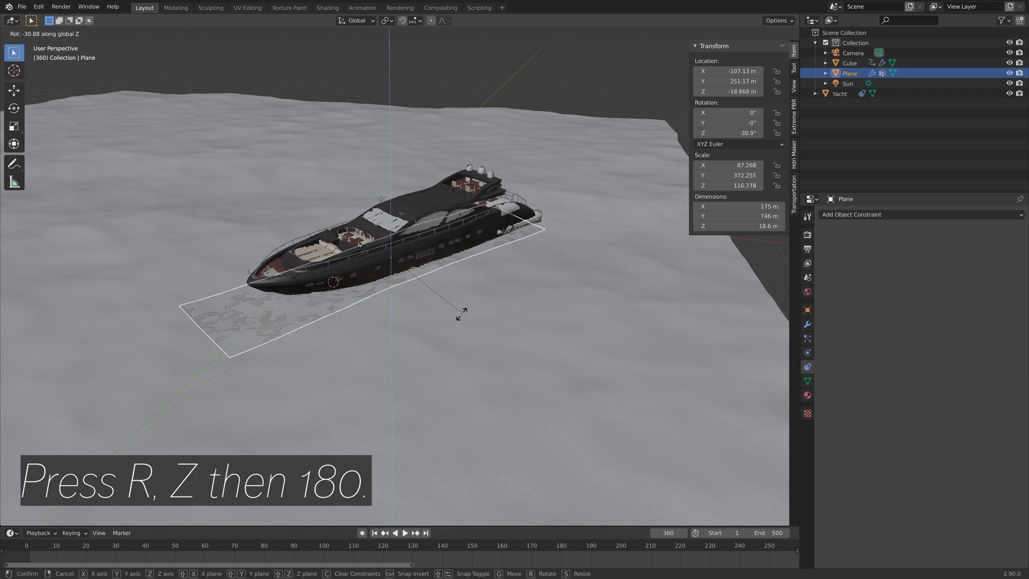
{"action": "right_click", "coordinate": [235, 304]}
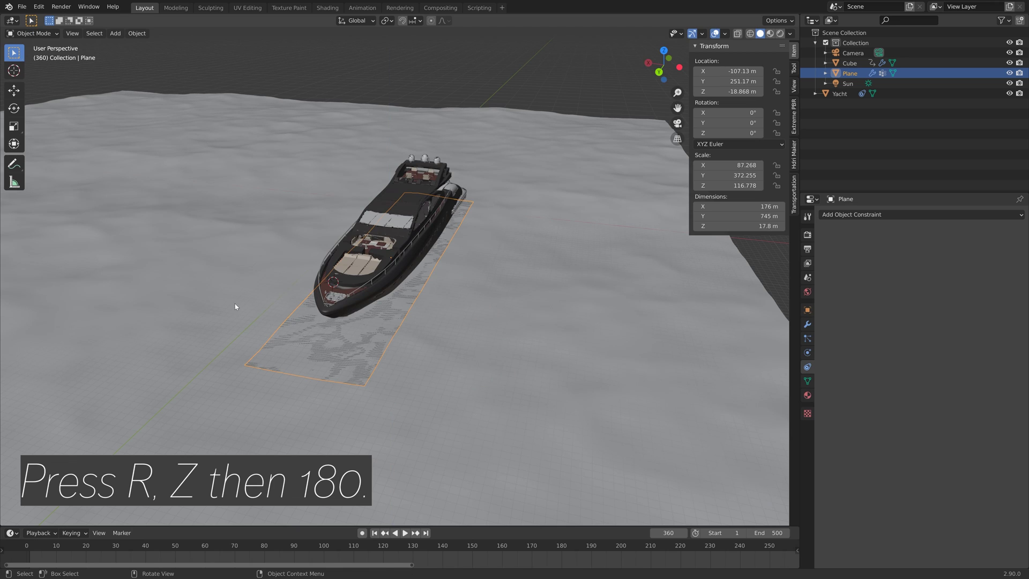
Rotate the plane 180° about the Z axis and play the animation to check the yacht's motion.
{"action": "type", "text": "rz"}
{"action": "type", "text": "180"}
{"action": "key", "text": "Return"}
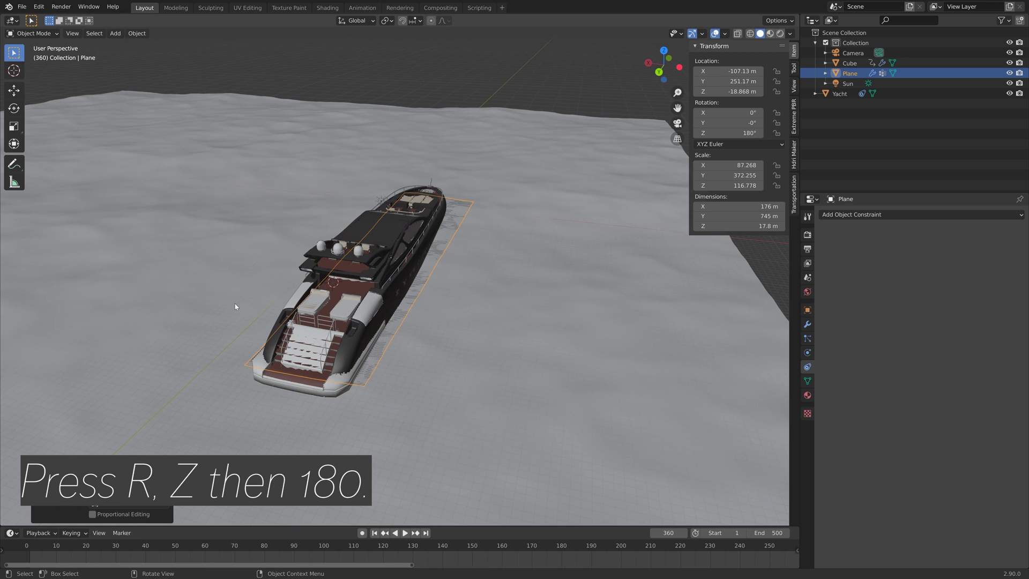
{"action": "middle_click_drag", "start_coordinate": [235, 303], "coordinate": [379, 332]}
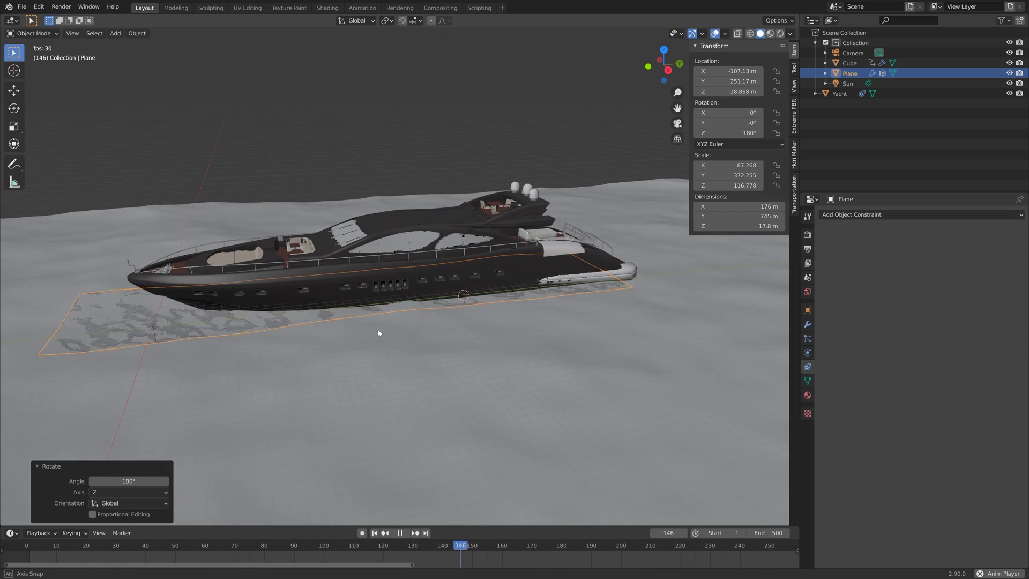
Select the ocean, stop playback, and set the wave Scale of its Ocean modifier to 40.
{"action": "left_click", "coordinate": [684, 349]}
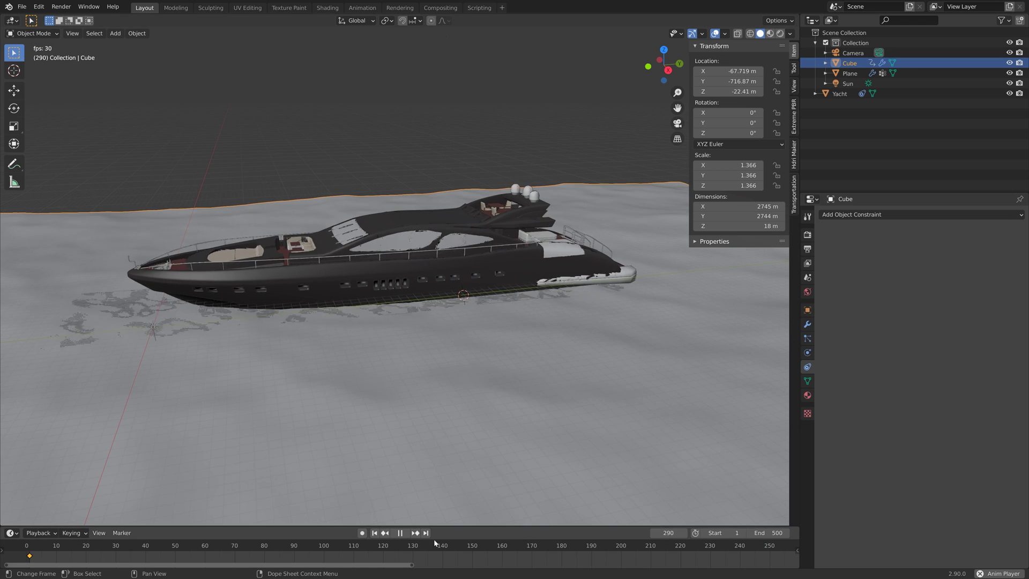
{"action": "left_click", "coordinate": [401, 533]}
{"action": "middle_click_drag", "start_coordinate": [461, 418], "coordinate": [636, 308]}
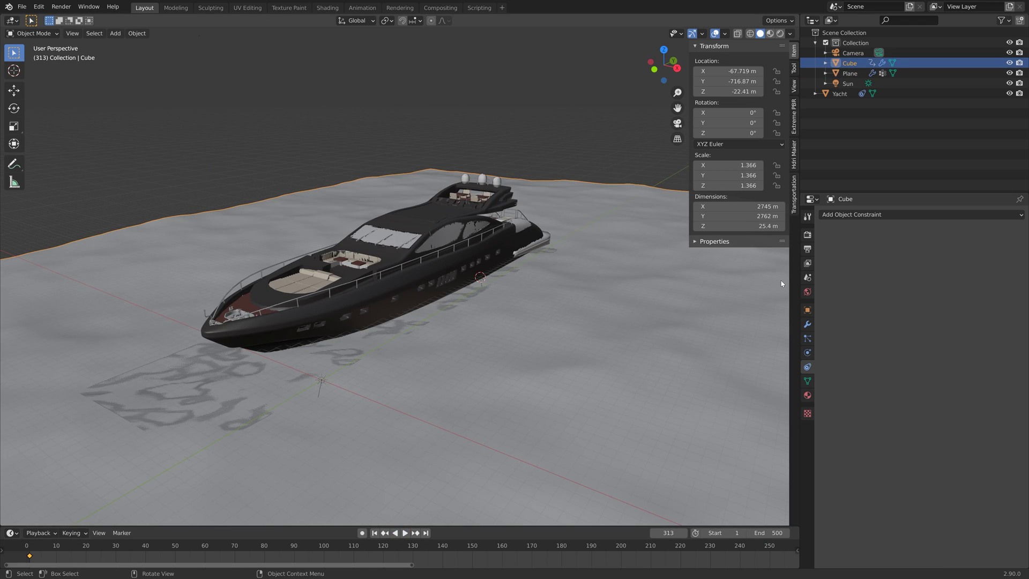
{"action": "left_click", "coordinate": [808, 324]}
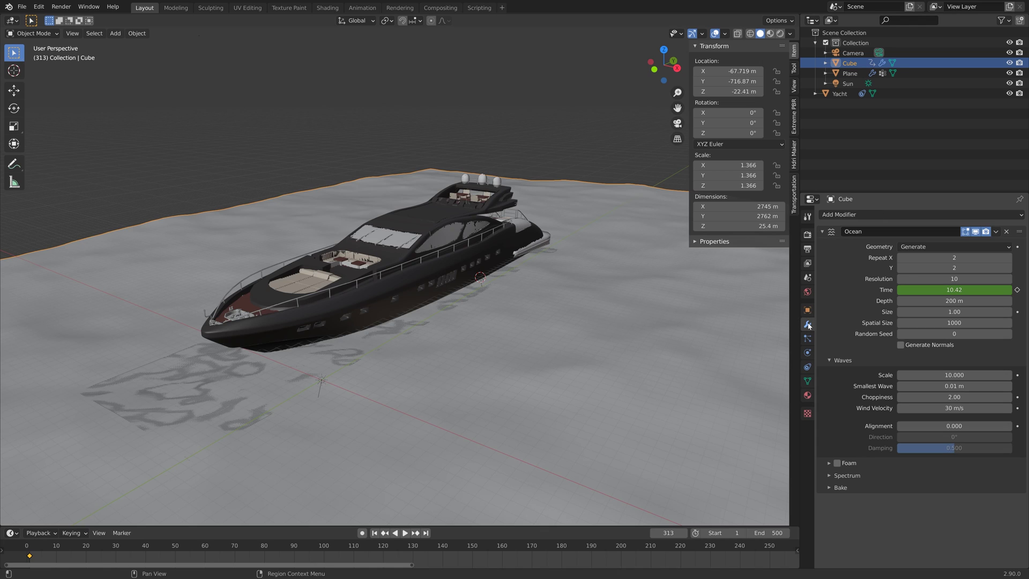
{"action": "left_click", "coordinate": [972, 377]}
{"action": "type", "text": "40"}
{"action": "key", "text": "Return"}
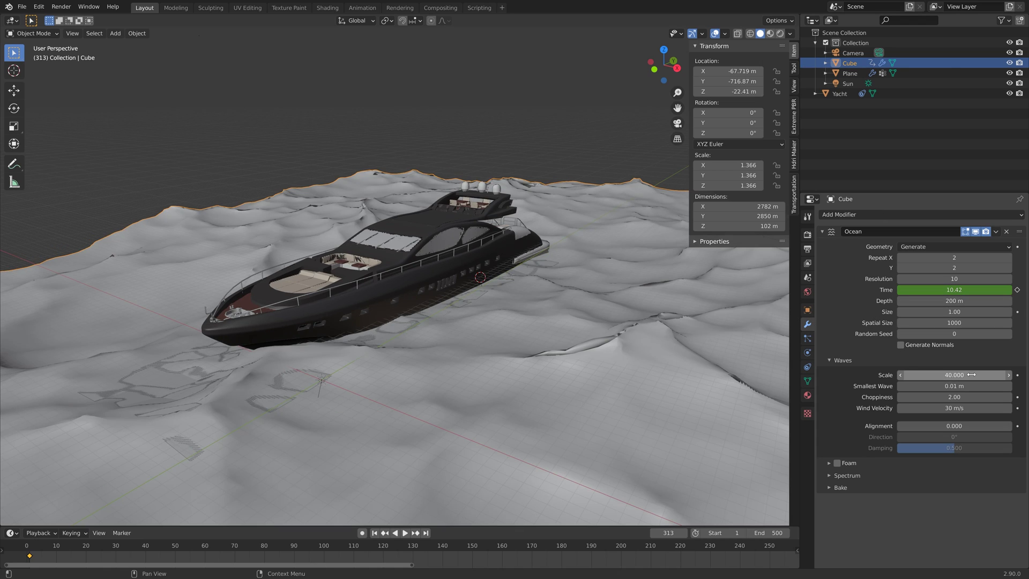
Play the animation and examine from the side how the yacht rides the larger waves.
{"action": "key", "text": "space"}
{"action": "middle_click_drag", "start_coordinate": [376, 322], "coordinate": [435, 290]}
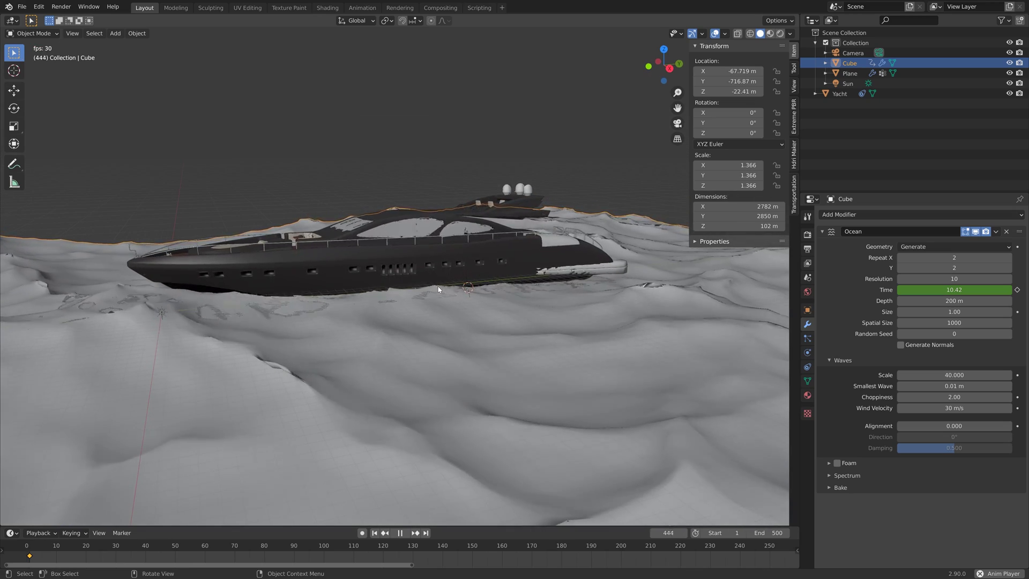
{"action": "mouse_move", "coordinate": [443, 289]}
{"action": "middle_mouse_down"}
{"action": "mouse_move", "coordinate": [468, 299]}
{"action": "mouse_move", "coordinate": [444, 283]}
{"action": "middle_mouse_up"}
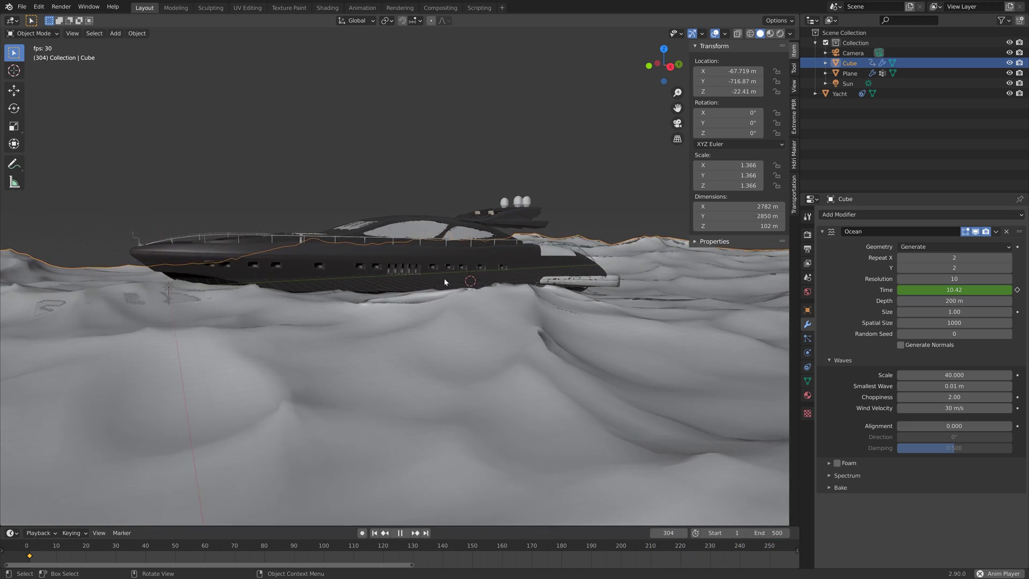
{"action": "middle_click_drag", "start_coordinate": [444, 281], "coordinate": [423, 293]}
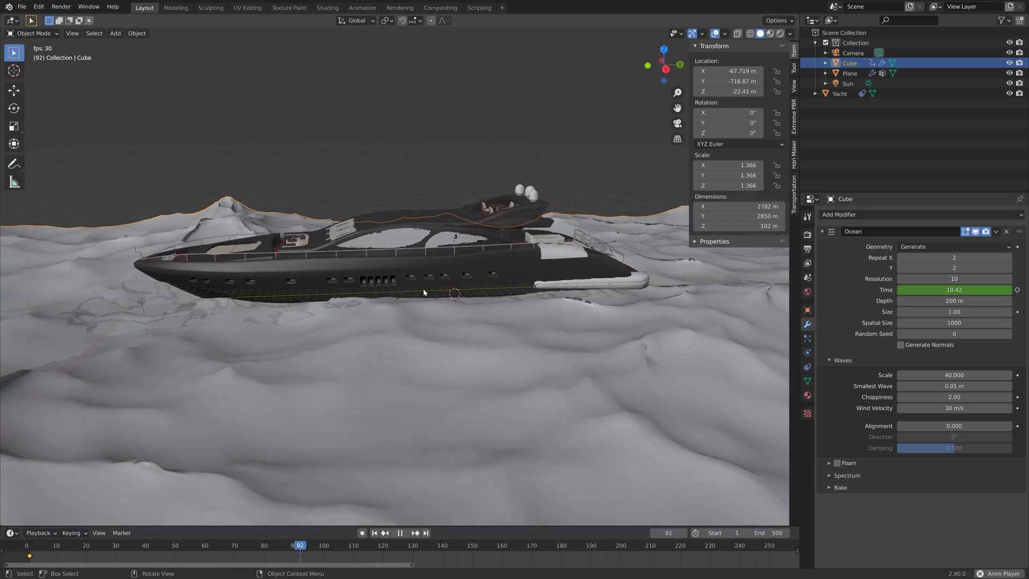
Stop playback and set the Ocean modifier's wave Scale to 20.
{"action": "key", "text": "space"}
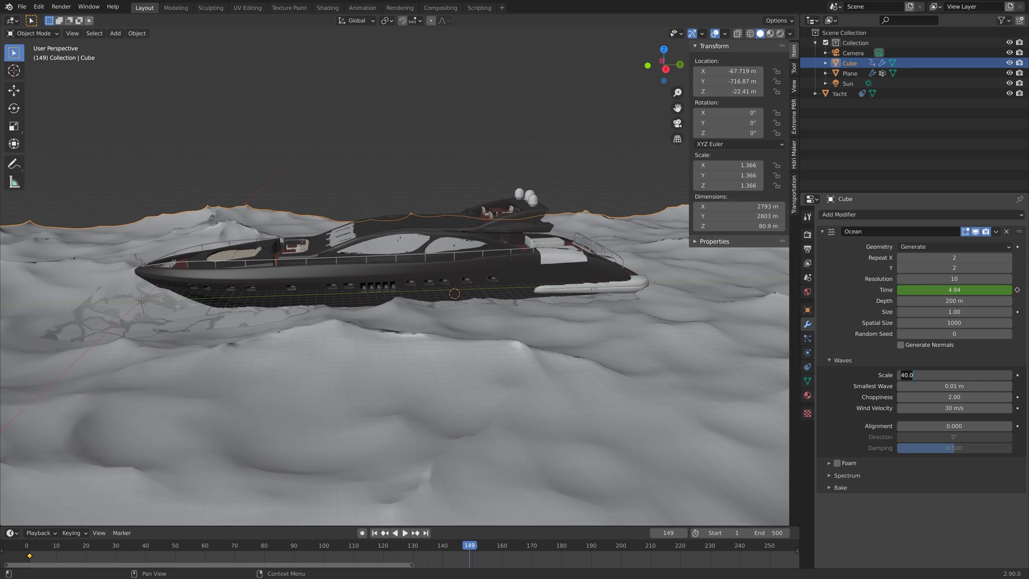
{"action": "key", "text": "Return"}
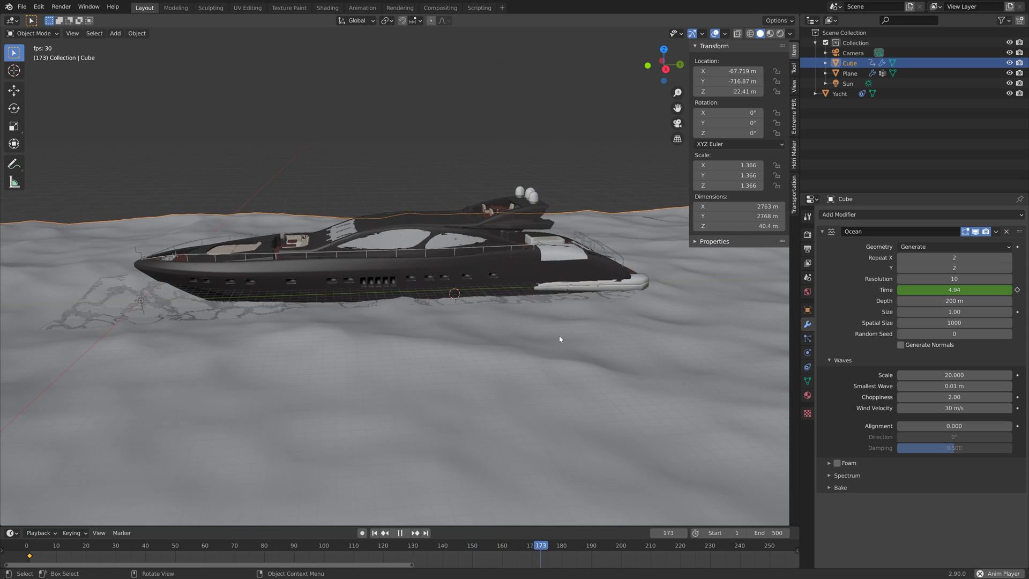
Stop playback, hide the plane in the viewport and in renders, and replay the animation to check the yacht's motion on the waves.
{"action": "middle_click_drag", "start_coordinate": [481, 333], "coordinate": [529, 326]}
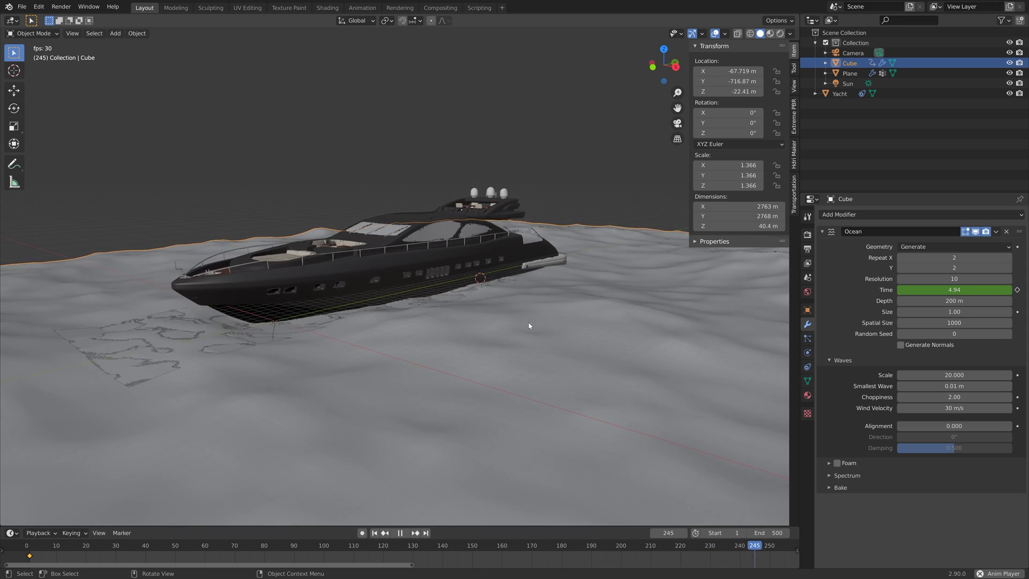
{"action": "key", "text": "space"}
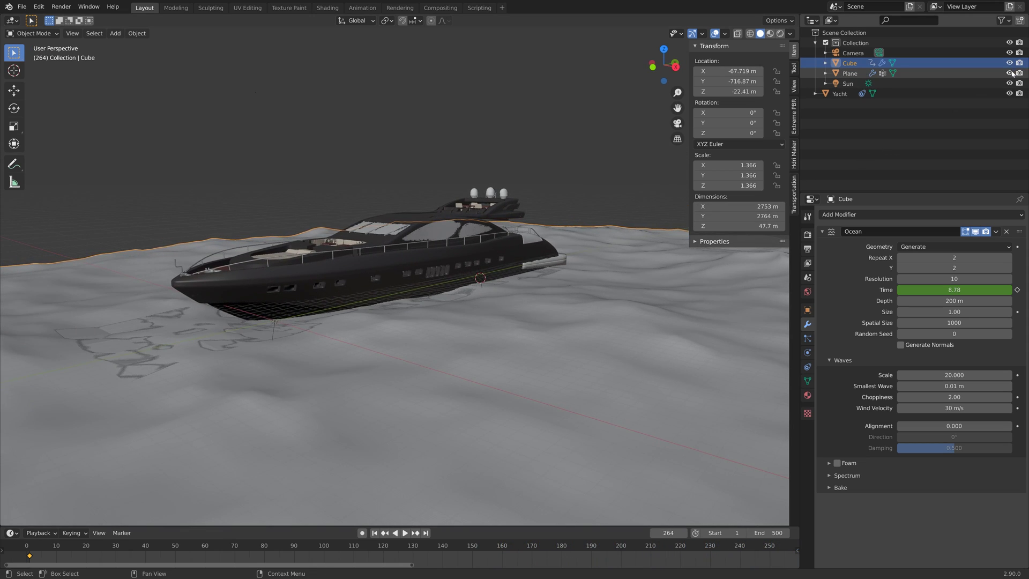
{"action": "key", "text": "space"}
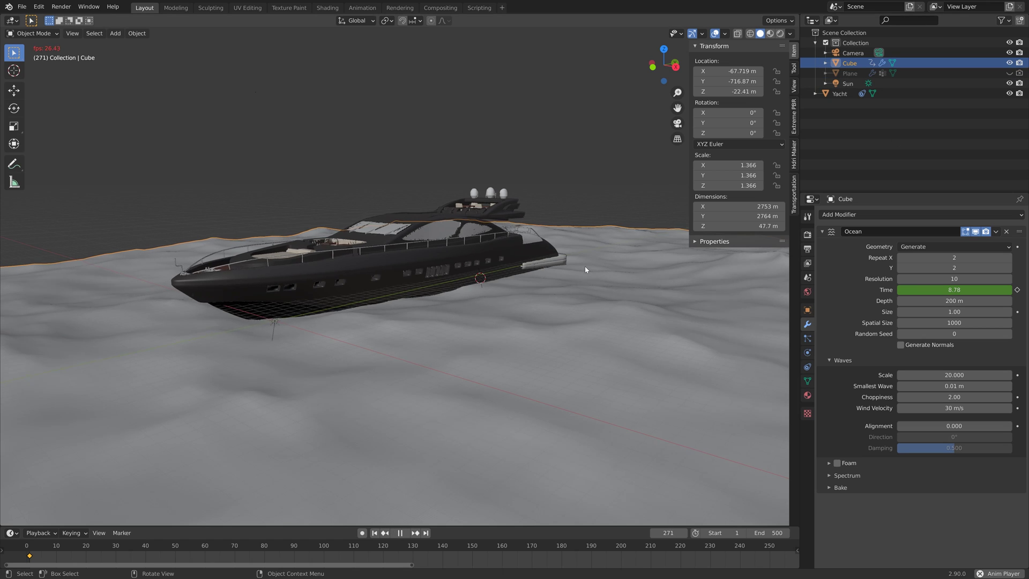
{"action": "middle_click_drag", "start_coordinate": [587, 276], "coordinate": [557, 288]}
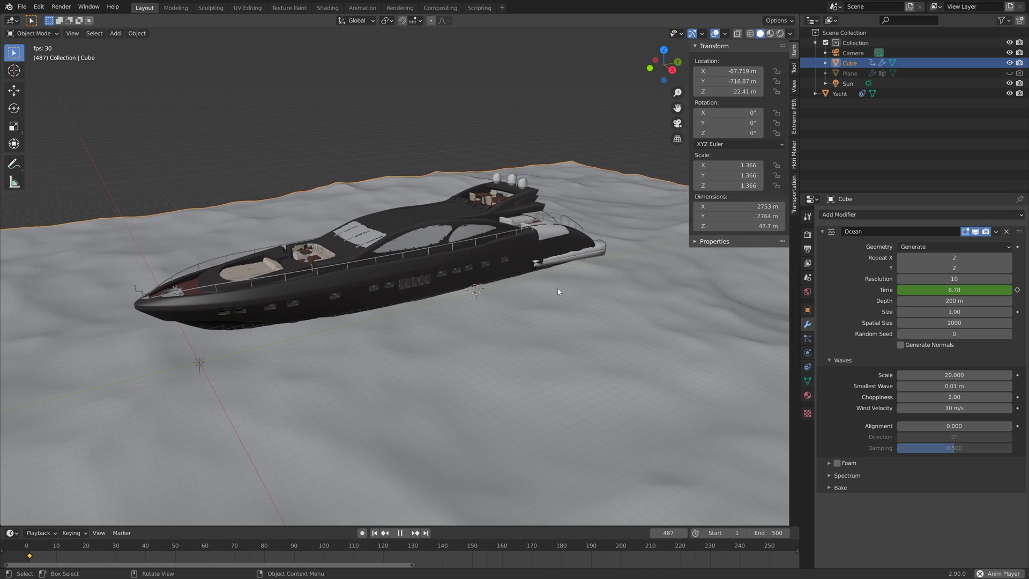
Stop playback, unhide and select the plane in the viewport, and try moving it along the global Y axis.
{"action": "left_click", "coordinate": [964, 74]}
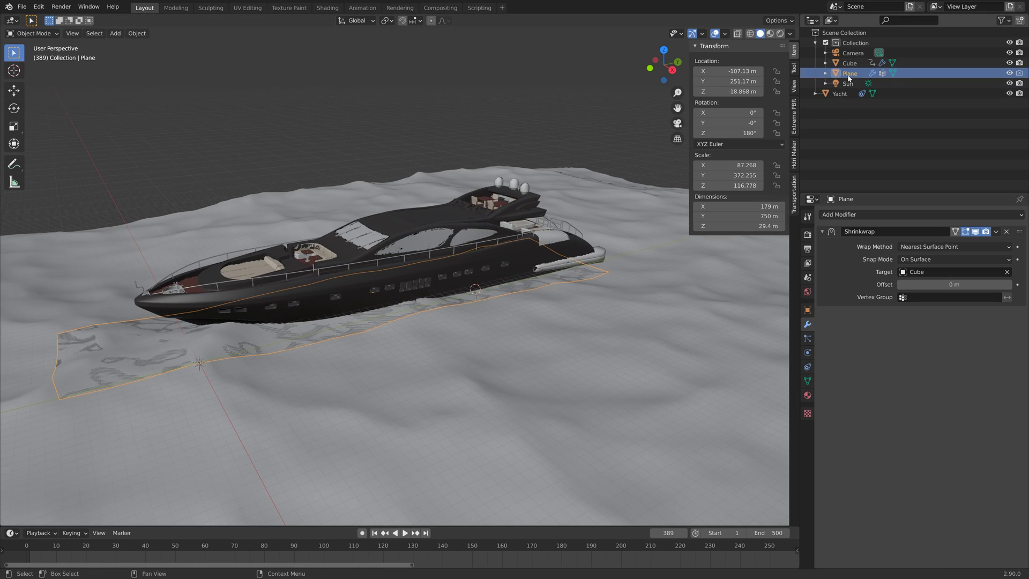
{"action": "key", "text": "y"}
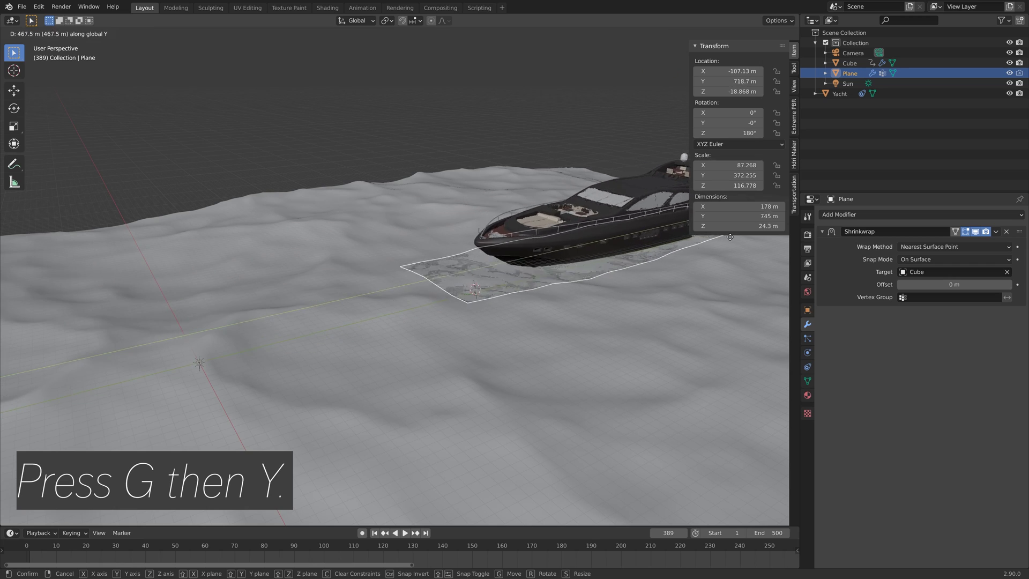
{"action": "right_click", "coordinate": [544, 293]}
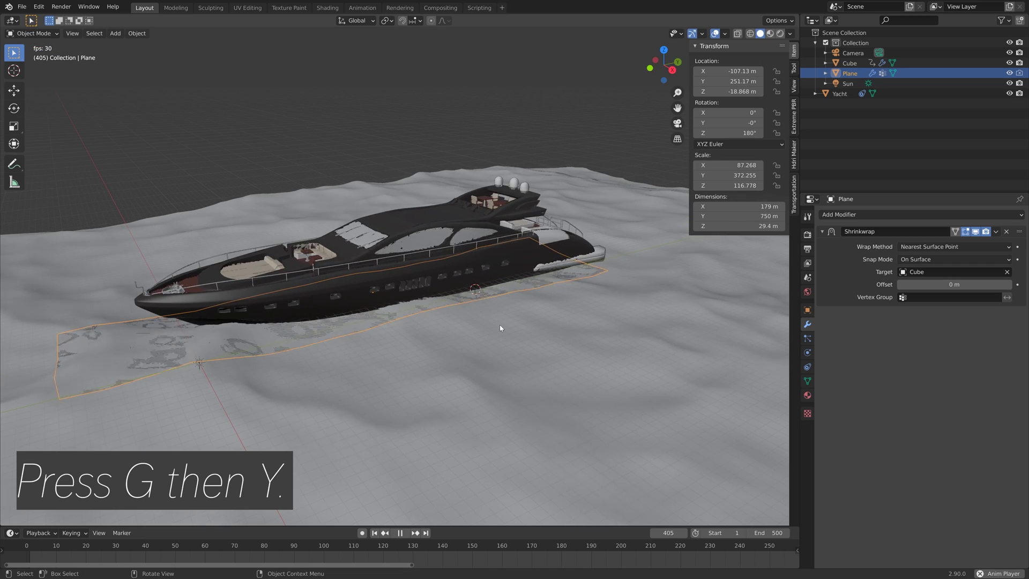
Move the plane along the global Y axis in the negative direction while the animation plays.
{"action": "scroll", "coordinate": [500, 327], "scroll_direction": "down", "scroll_amount": 3}
{"action": "key", "text": "g"}
{"action": "key", "text": "y"}
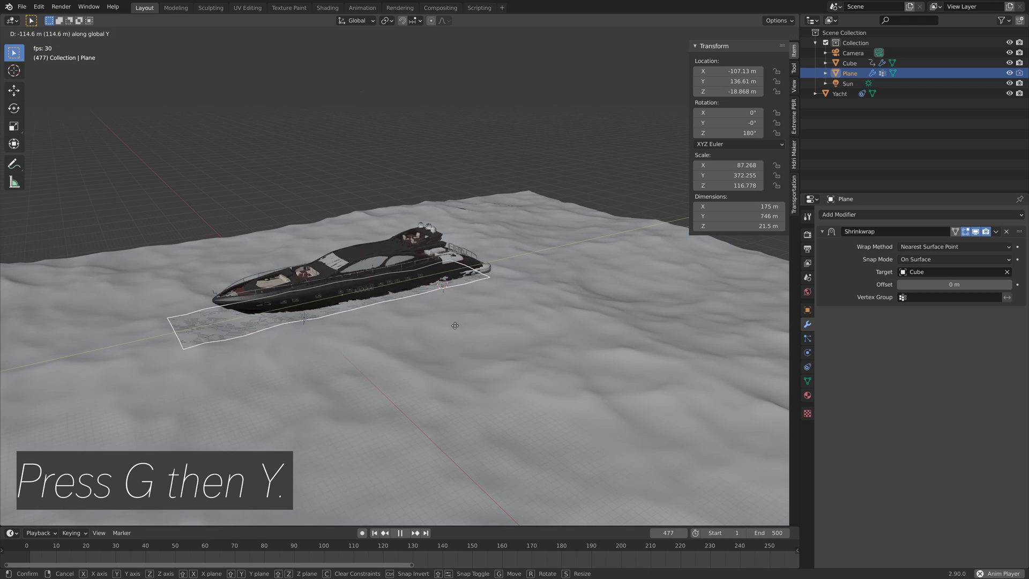